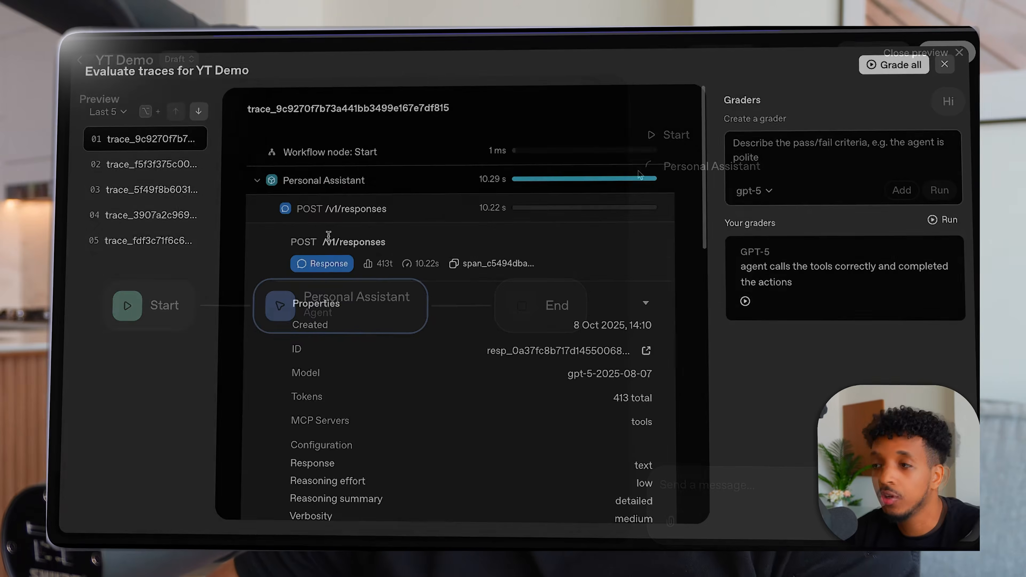
{"action": "scroll", "coordinate": [317, 219], "scroll_direction": "down", "scroll_amount": 10}
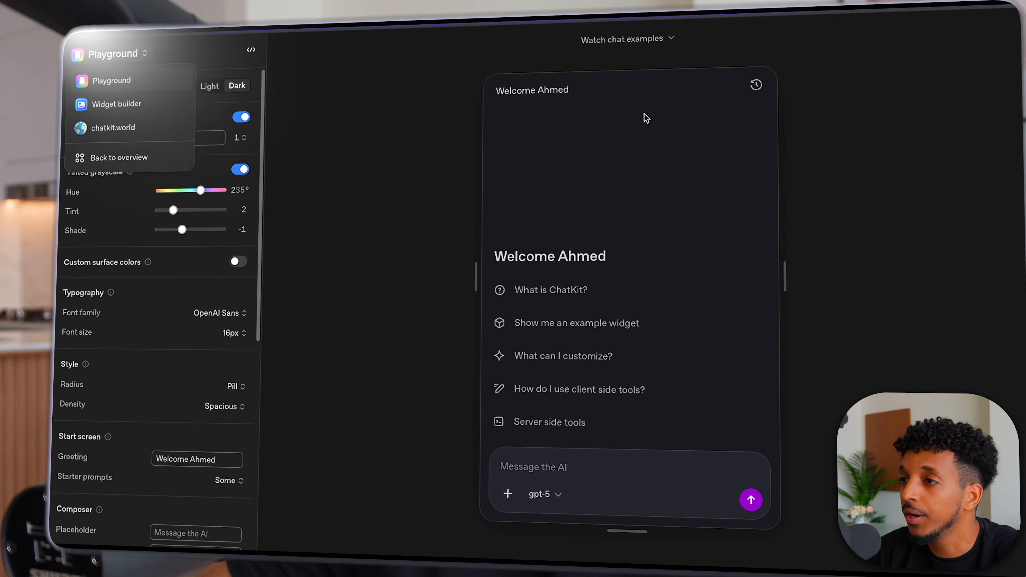
Look through the ChatKit Playground's theme, composer, model picker and tool menu settings and the Agent Builder documentation
{"action": "left_click", "coordinate": [647, 118]}
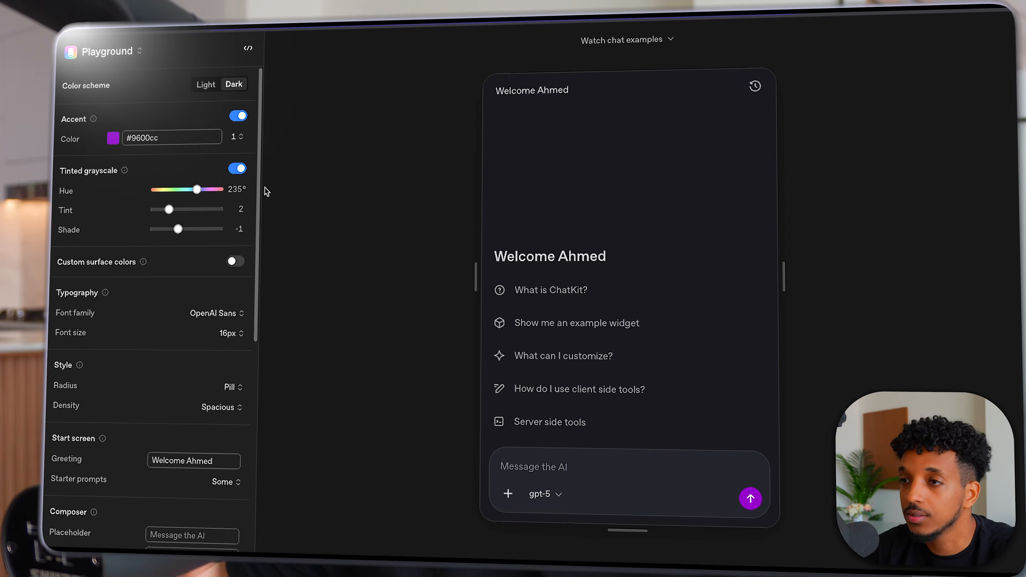
{"action": "scroll", "coordinate": [134, 228], "scroll_direction": "down", "scroll_amount": 6}
{"action": "scroll", "coordinate": [177, 396], "scroll_direction": "down", "scroll_amount": 3}
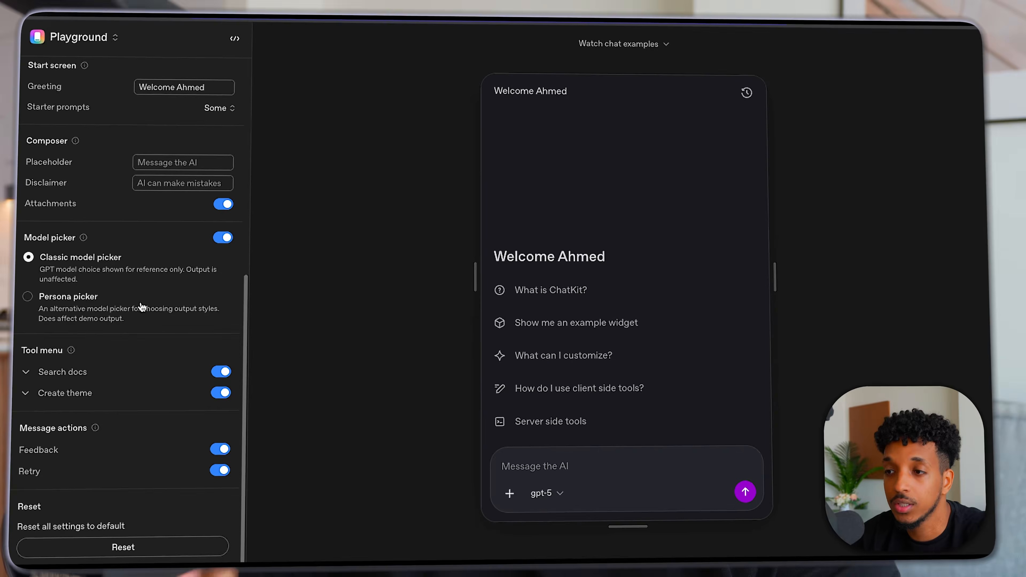
{"action": "left_click", "coordinate": [237, 41]}
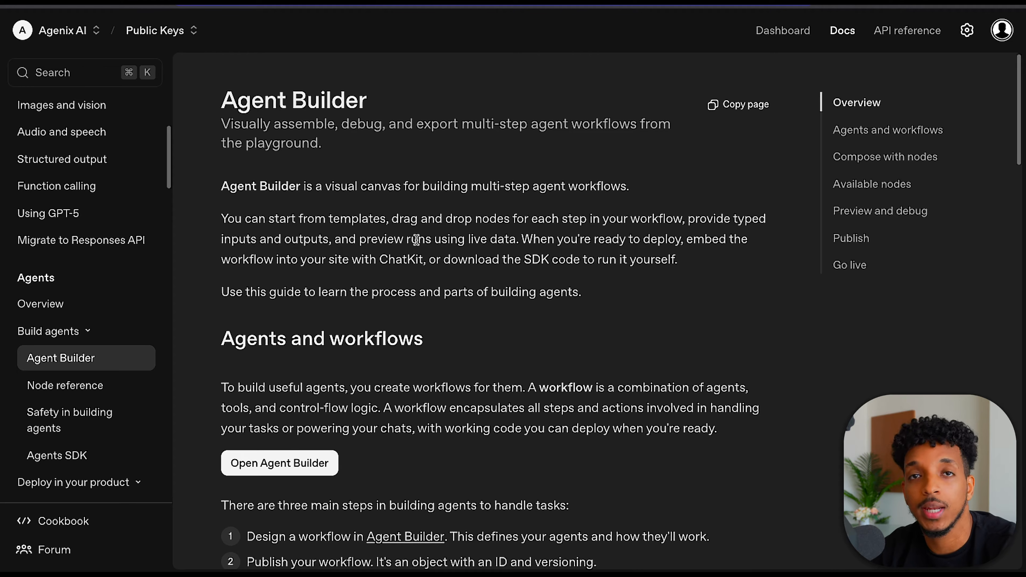
{"action": "scroll", "coordinate": [416, 239], "scroll_direction": "down", "scroll_amount": 20}
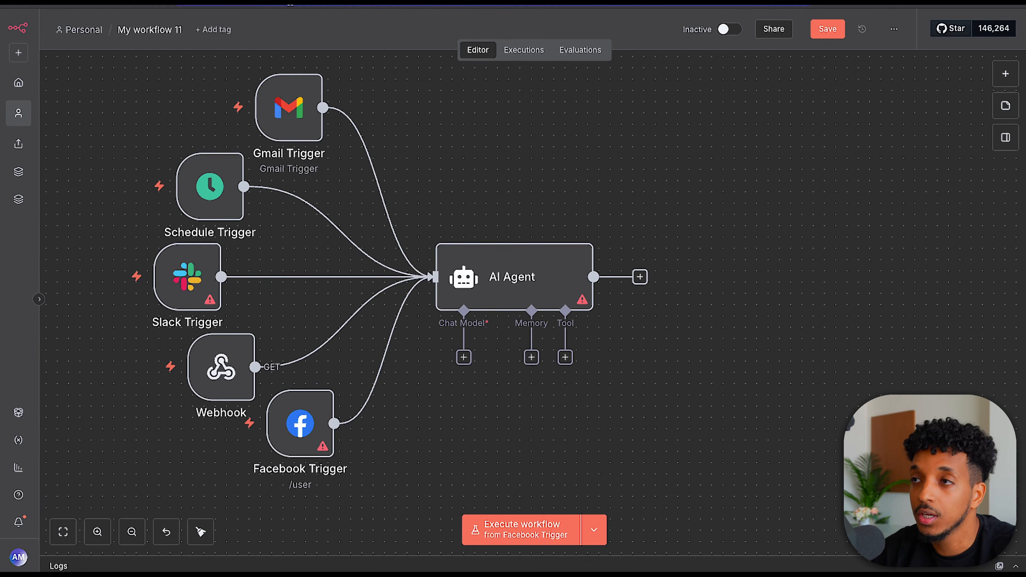
Switch to the YT Demo workflow in Agent Builder and send the test message "Hi" in its preview
{"action": "left_click", "coordinate": [182, 2]}
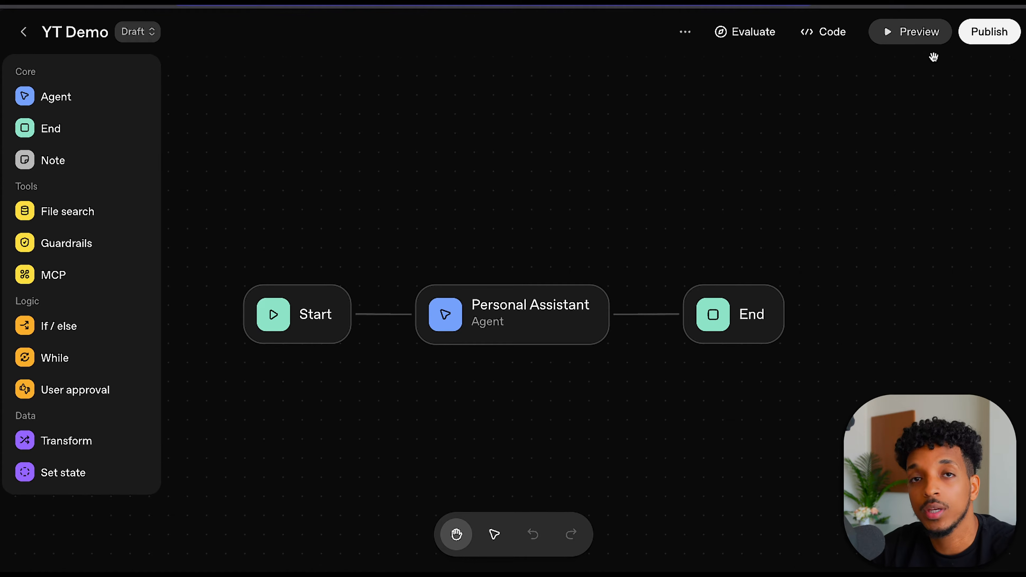
{"action": "left_click", "coordinate": [901, 36]}
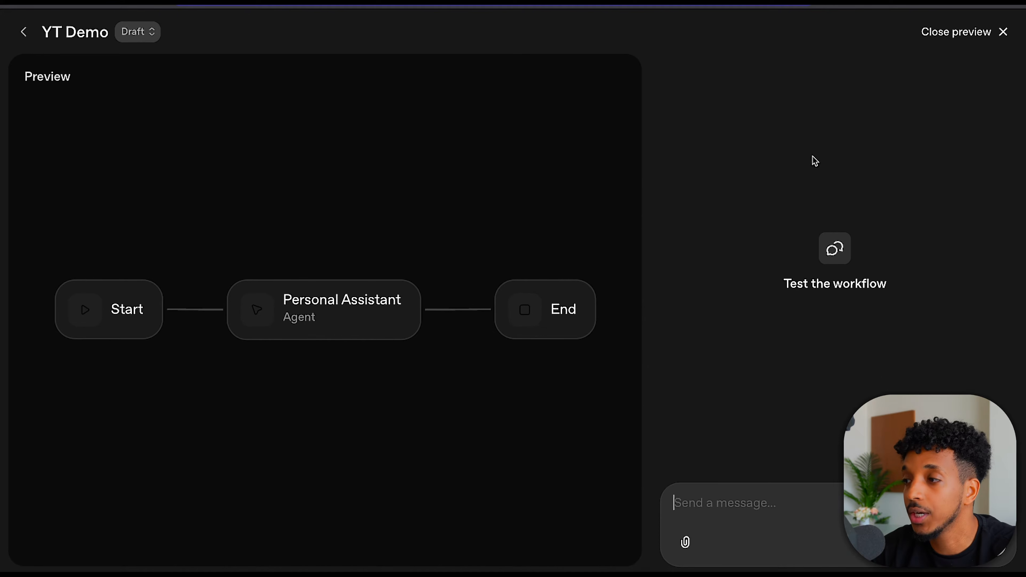
{"action": "left_click", "coordinate": [709, 507]}
{"action": "type", "text": "Hi"}
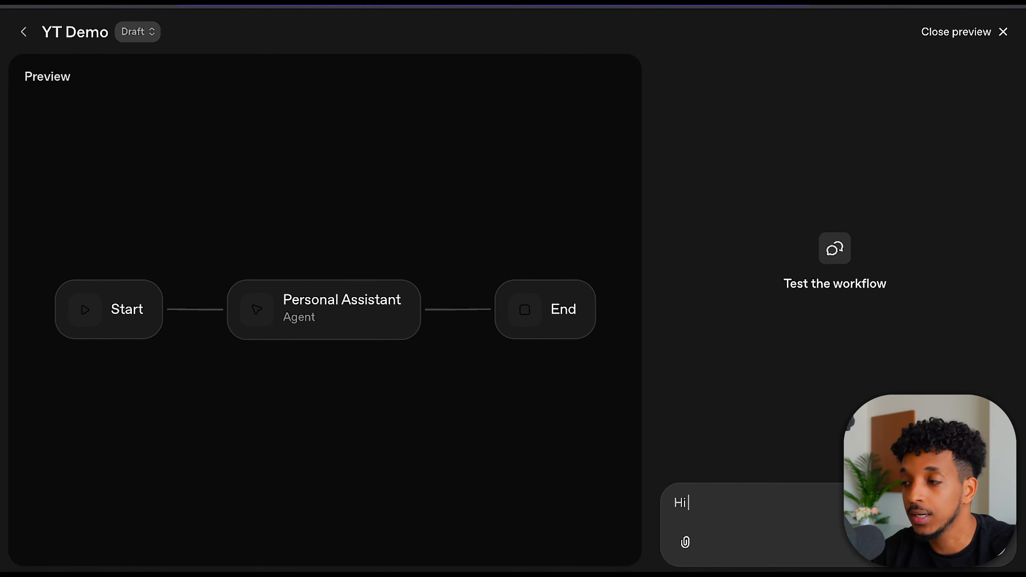
{"action": "key", "text": "Return"}
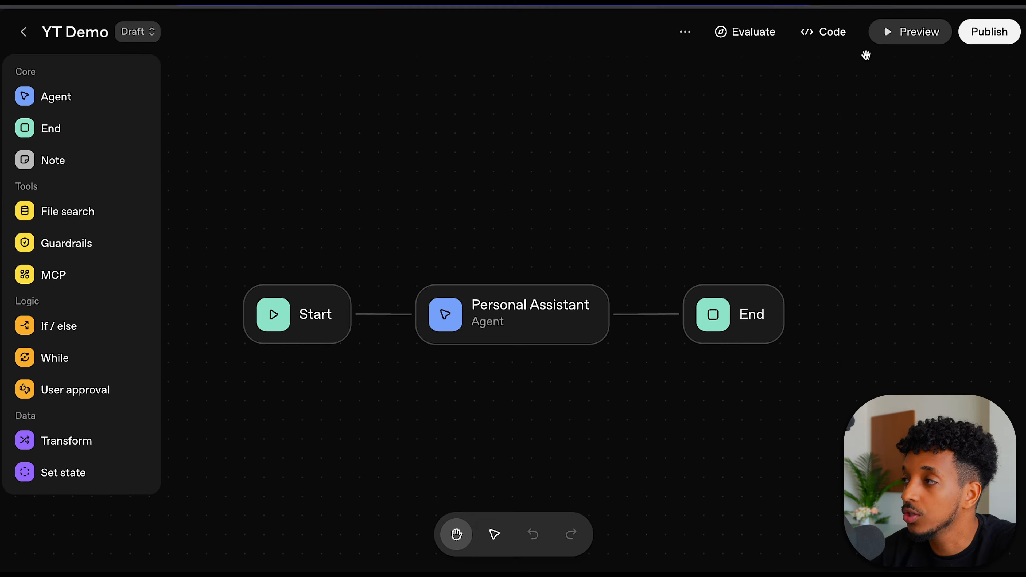
Open the trace evaluation for YT Demo and examine the first trace's properties, instructions, input, tool list, reasoning and reply
{"action": "left_click", "coordinate": [765, 33]}
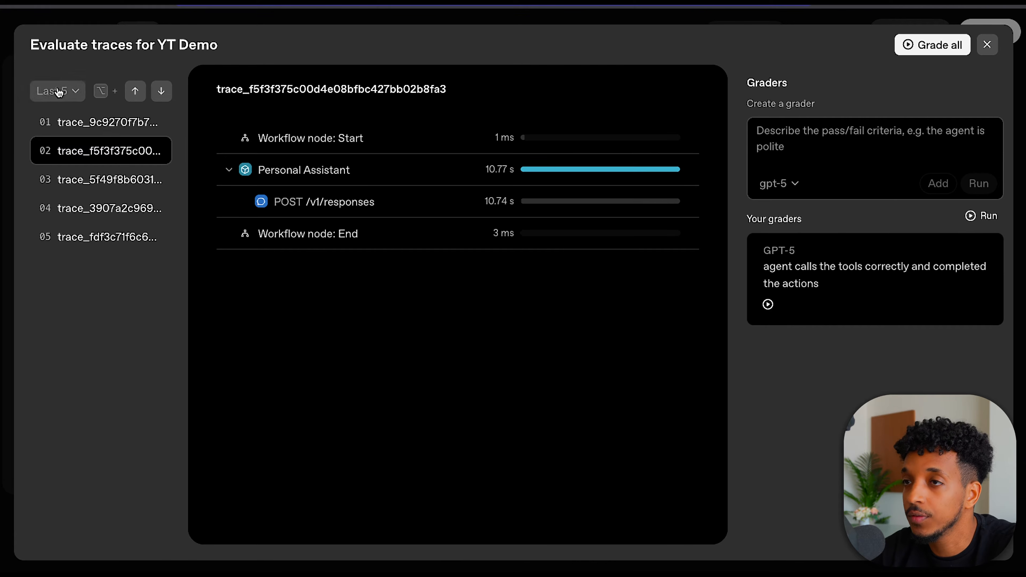
{"action": "left_click", "coordinate": [246, 169]}
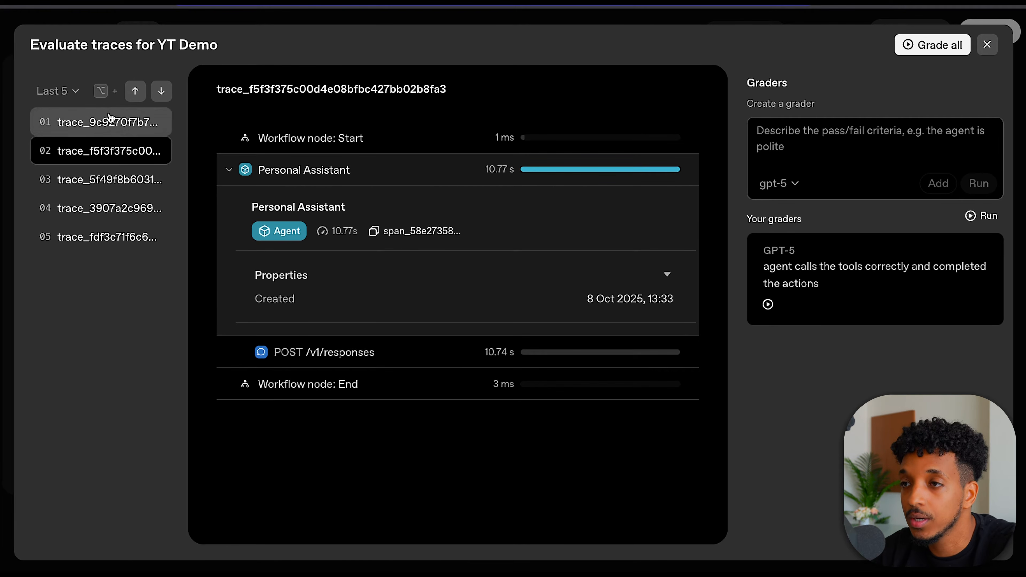
{"action": "left_click", "coordinate": [107, 122]}
{"action": "scroll", "coordinate": [317, 243], "scroll_direction": "down", "scroll_amount": 3}
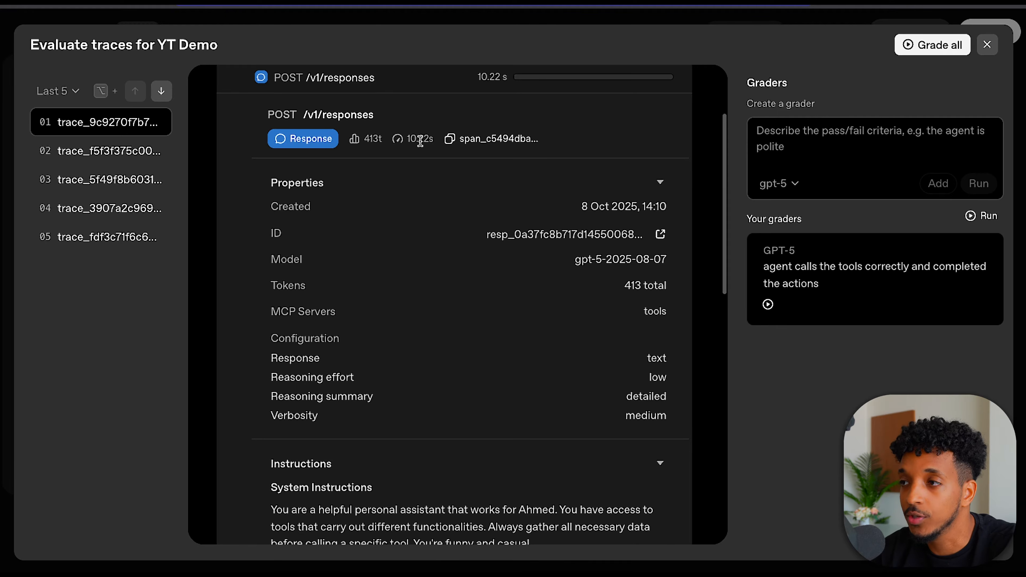
{"action": "scroll", "coordinate": [350, 336], "scroll_direction": "down", "scroll_amount": 5}
{"action": "scroll", "coordinate": [301, 214], "scroll_direction": "down", "scroll_amount": 5}
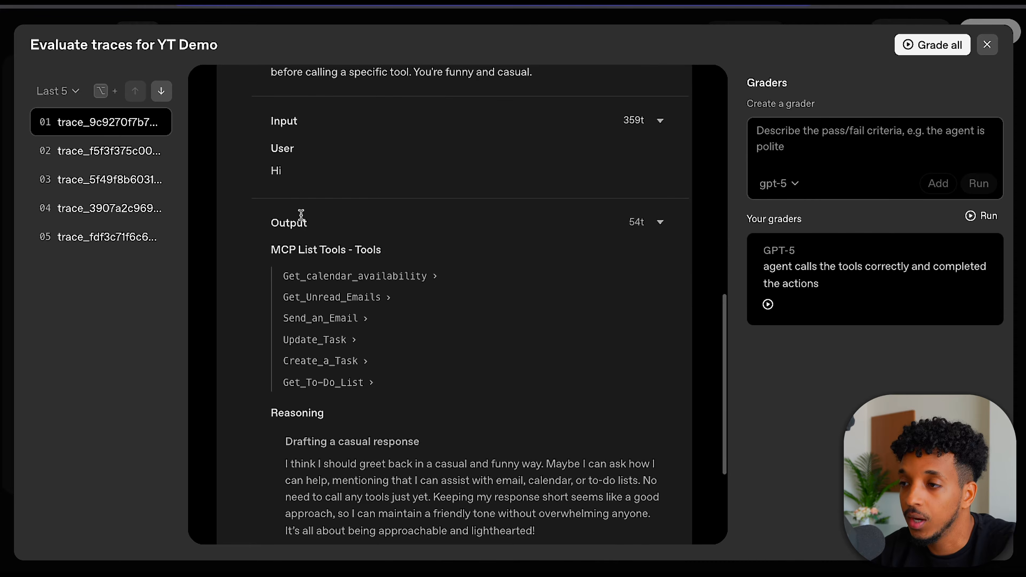
{"action": "scroll", "coordinate": [301, 215], "scroll_direction": "down", "scroll_amount": 5}
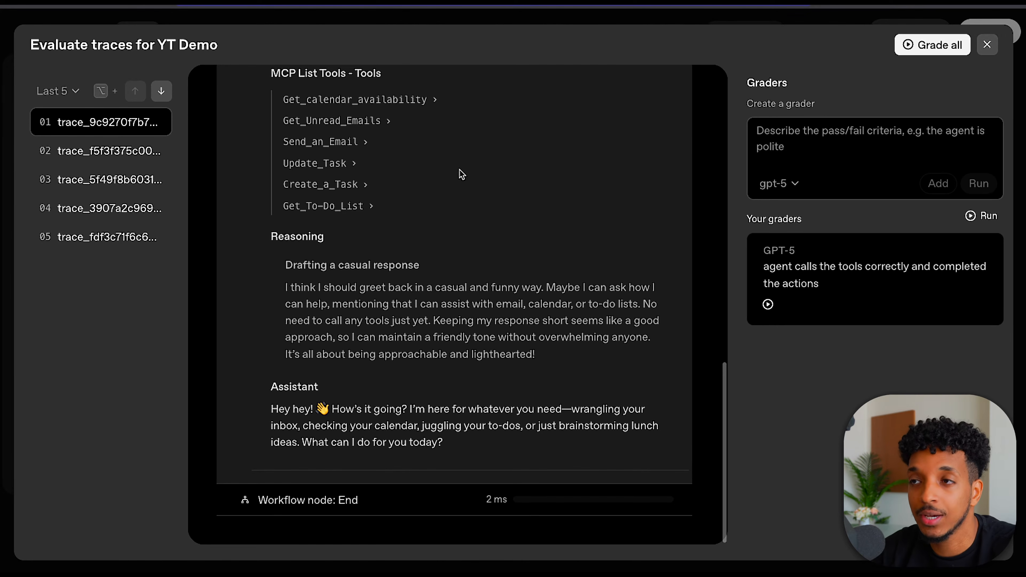
{"action": "scroll", "coordinate": [445, 223], "scroll_direction": "up", "scroll_amount": 20}
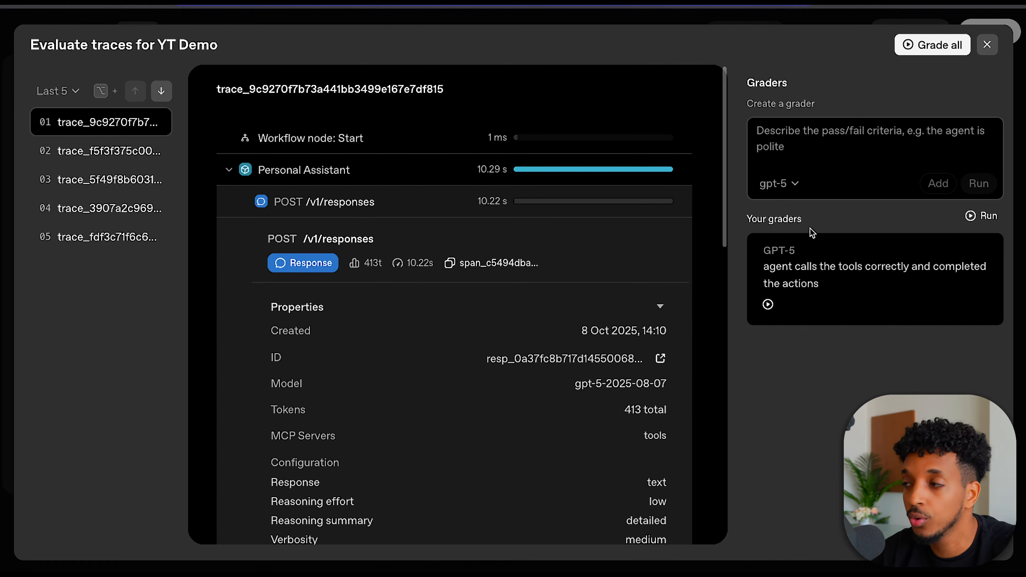
Grade all of the last 5 traces with the existing GPT-5 grader for correct tool calls and completed actions
{"action": "left_click_drag", "start_coordinate": [820, 285], "coordinate": [710, 255]}
{"action": "left_click", "coordinate": [856, 375]}
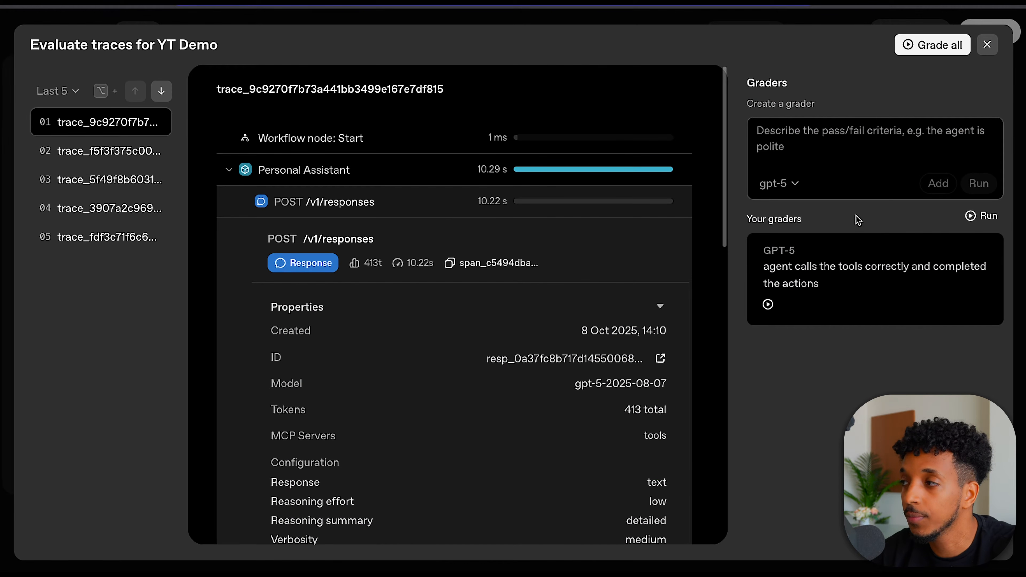
{"action": "mouse_move", "coordinate": [841, 286]}
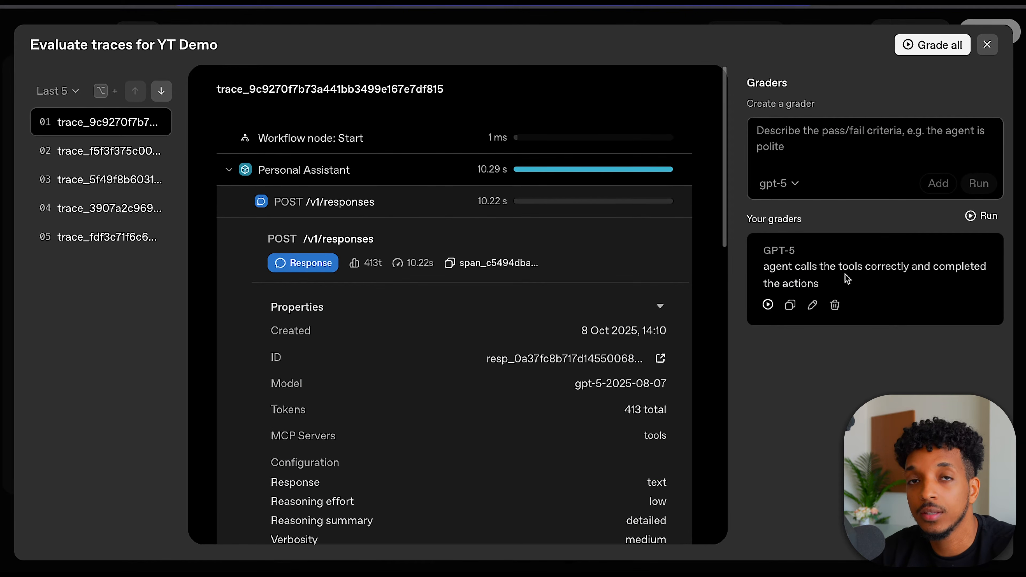
{"action": "left_click", "coordinate": [914, 48]}
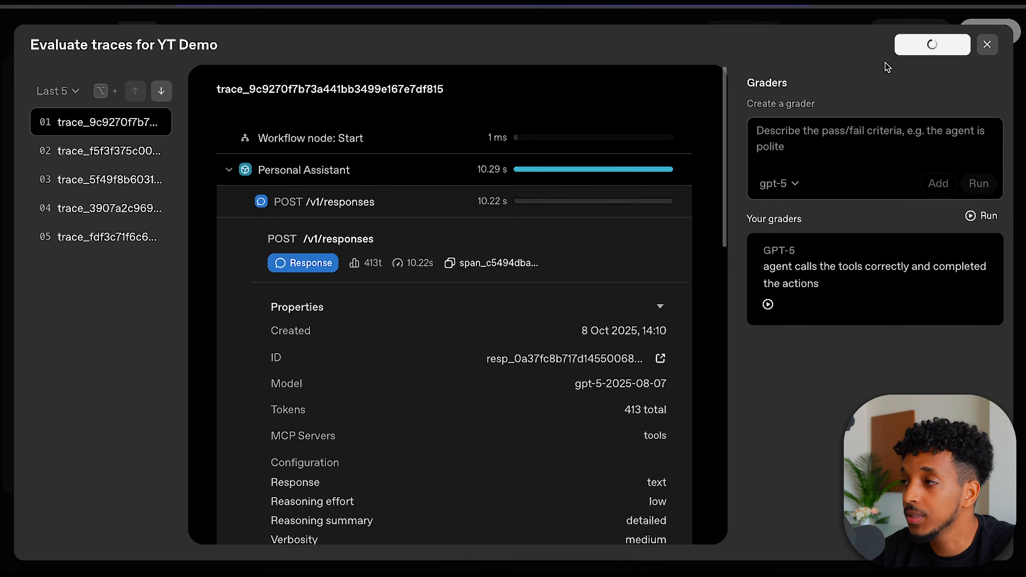
{"action": "mouse_move", "coordinate": [798, 306]}
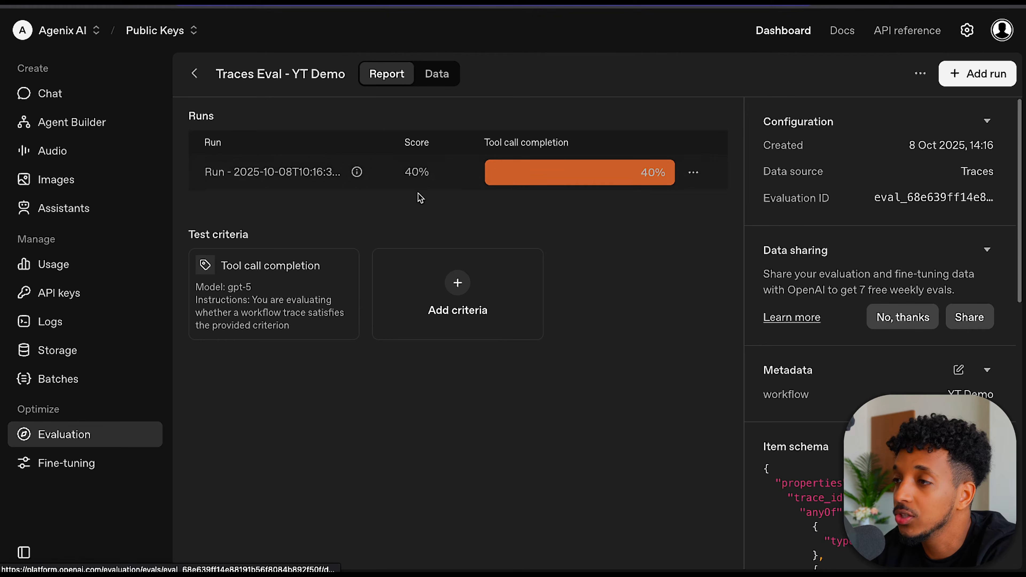
Open the data of the Traces Eval run and read the grader's reasoning for the first trace
{"action": "left_click", "coordinate": [392, 180]}
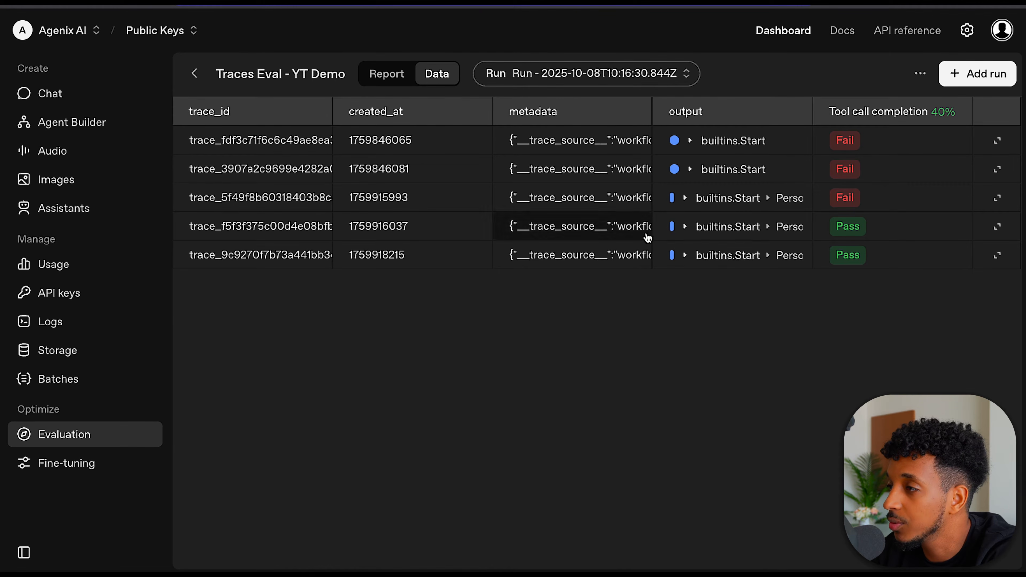
{"action": "left_click", "coordinate": [853, 220]}
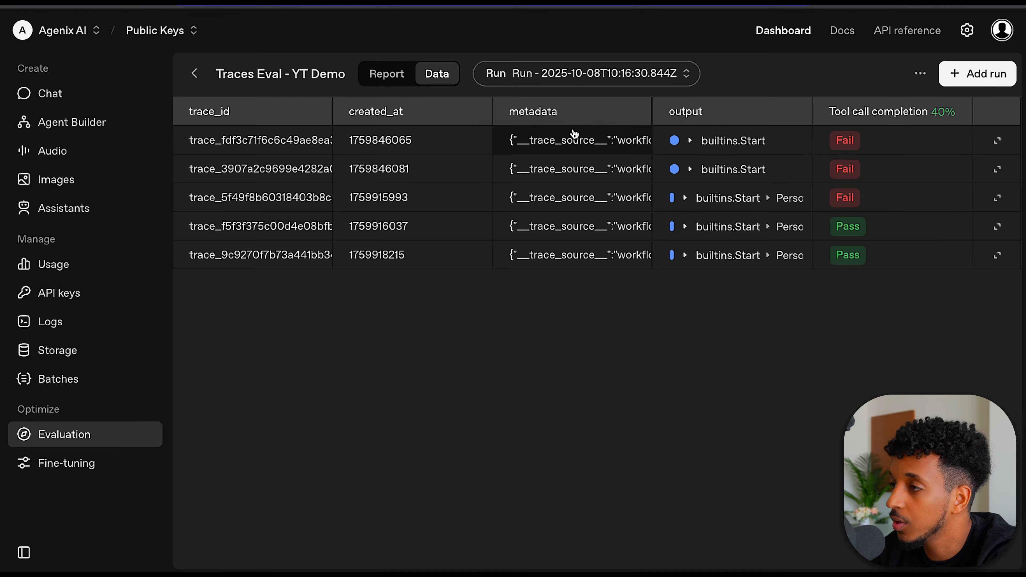
{"action": "mouse_move", "coordinate": [788, 147]}
{"action": "left_mouse_down"}
{"action": "mouse_move", "coordinate": [952, 152]}
{"action": "mouse_move", "coordinate": [887, 175]}
{"action": "mouse_move", "coordinate": [836, 232]}
{"action": "mouse_move", "coordinate": [965, 224]}
{"action": "left_mouse_up"}
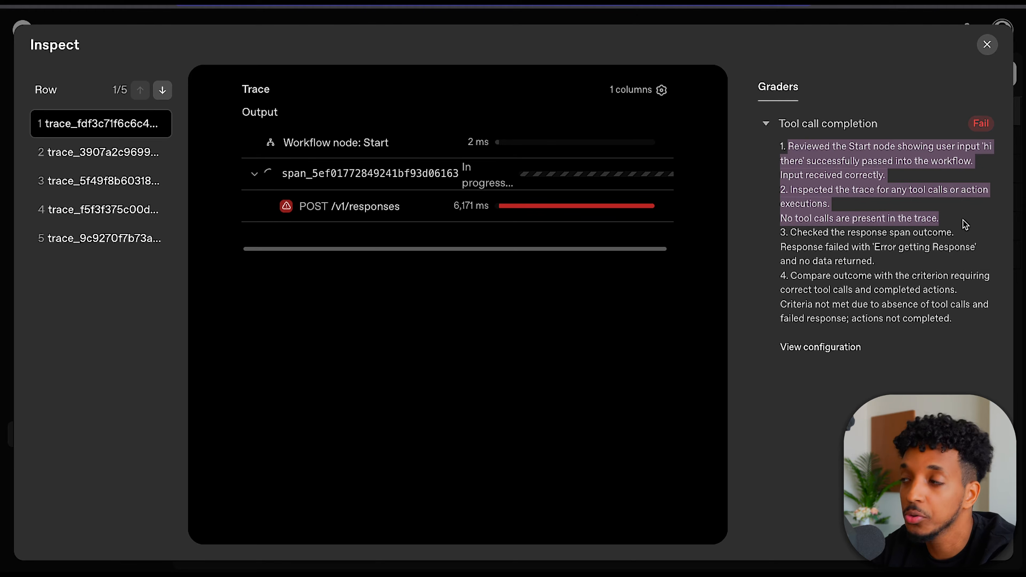
{"action": "left_click", "coordinate": [977, 48]}
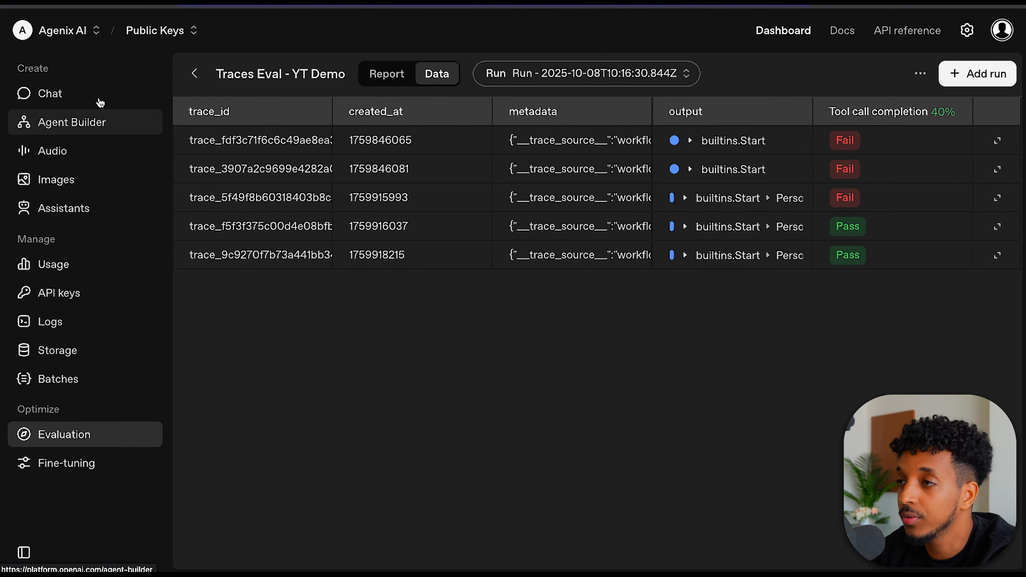
{"action": "left_click", "coordinate": [194, 73]}
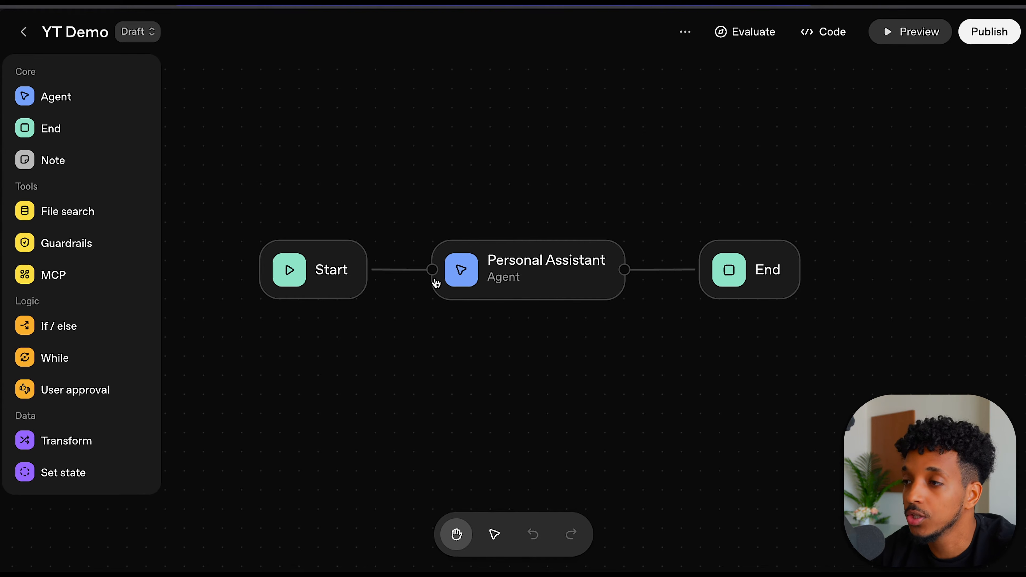
Inspect the settings of the Start, Personal Assistant and End nodes in the YT Demo workflow
{"action": "left_click", "coordinate": [358, 267]}
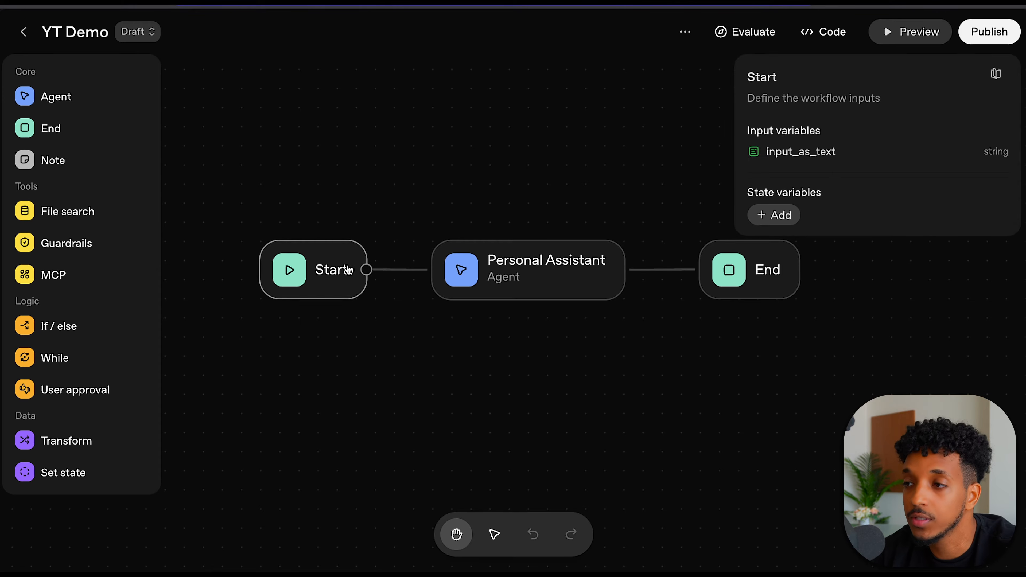
{"action": "left_click", "coordinate": [420, 354]}
{"action": "left_click", "coordinate": [513, 289]}
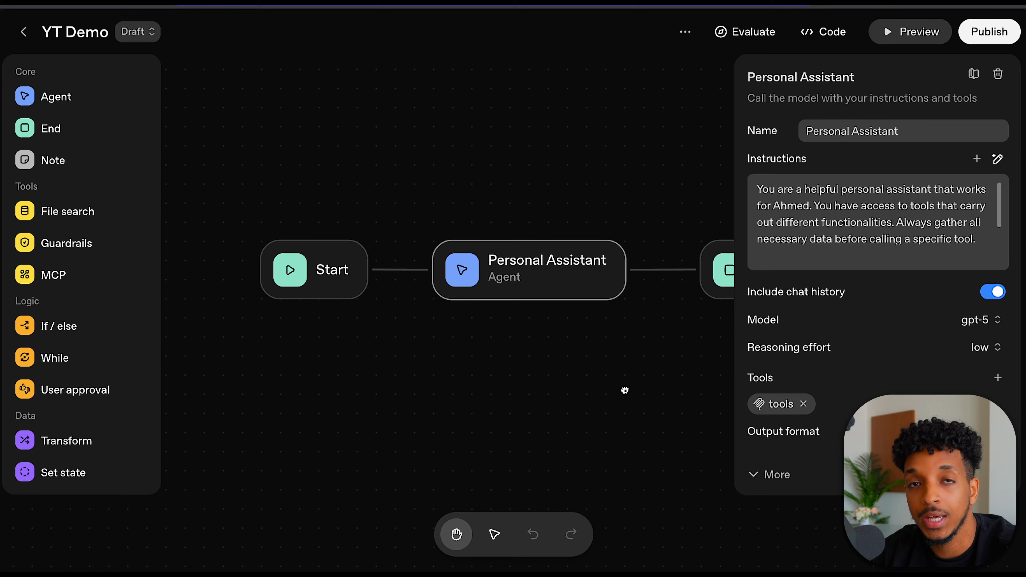
{"action": "left_click", "coordinate": [719, 289]}
{"action": "left_click", "coordinate": [427, 397]}
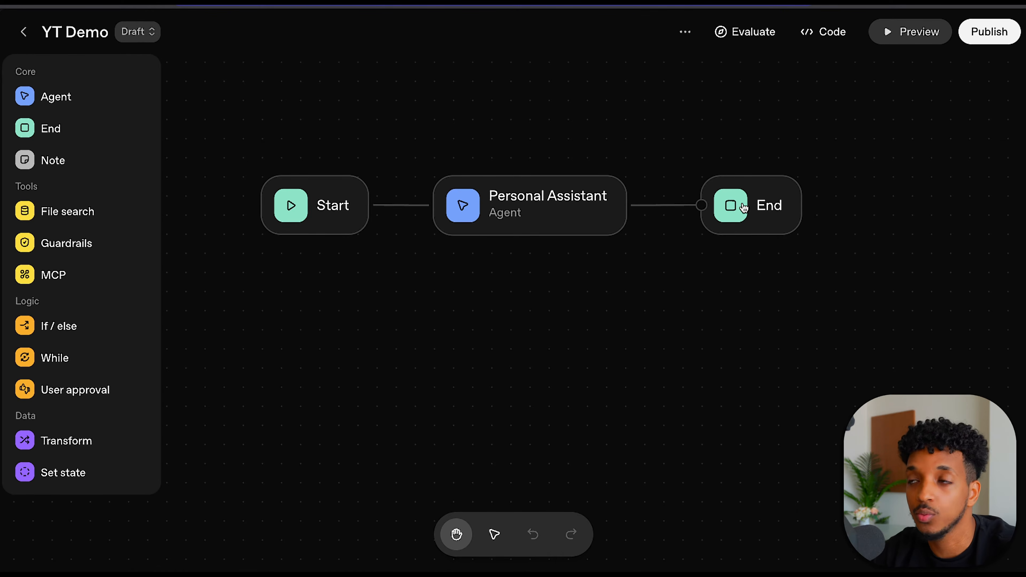
Open the Personal Assistant agent's settings and read its instructions through to the end
{"action": "left_click", "coordinate": [491, 226]}
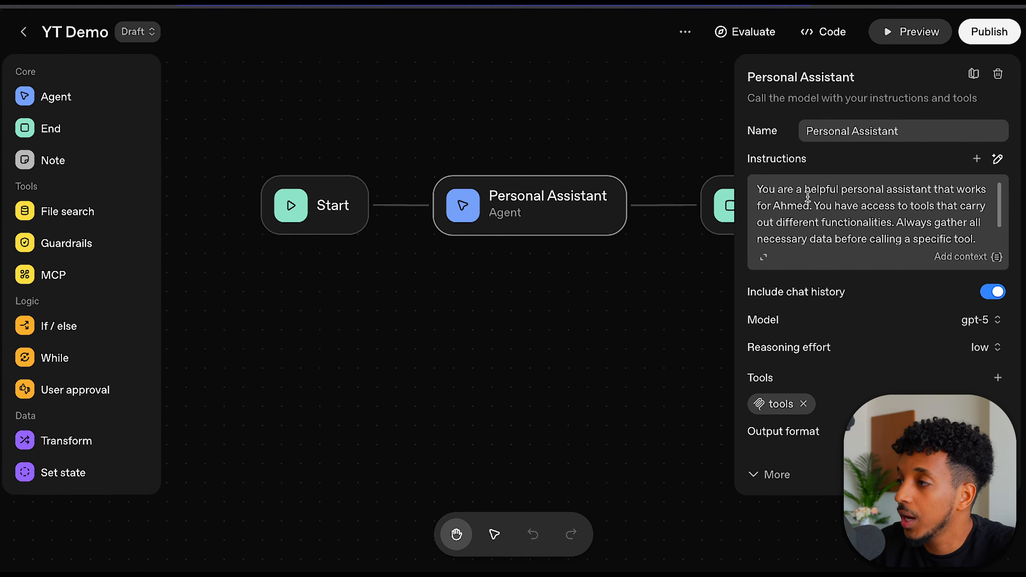
{"action": "scroll", "coordinate": [807, 203], "scroll_direction": "down", "scroll_amount": 1}
{"action": "scroll", "coordinate": [807, 203], "scroll_direction": "up", "scroll_amount": 2}
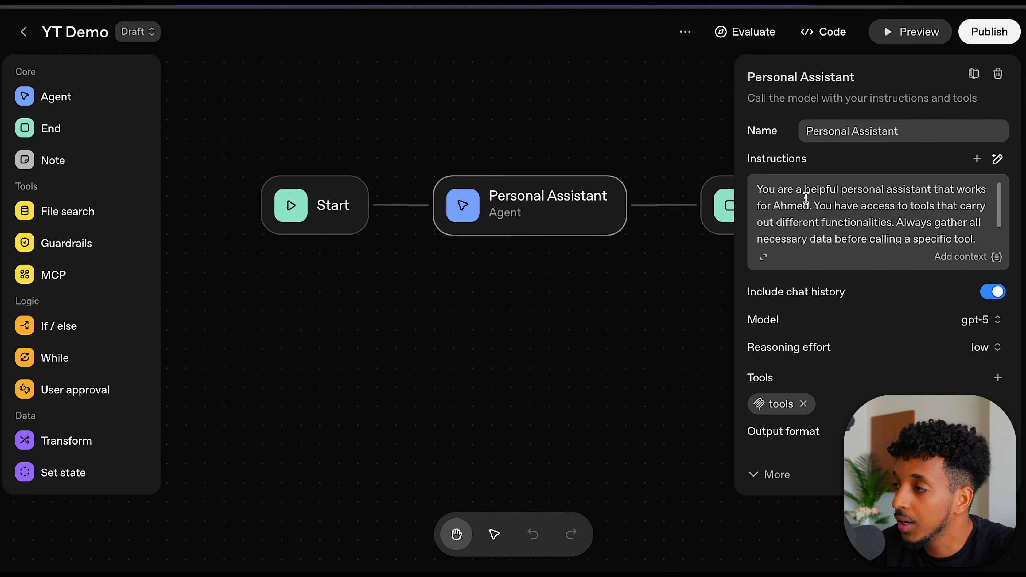
{"action": "scroll", "coordinate": [805, 198], "scroll_direction": "down", "scroll_amount": 2}
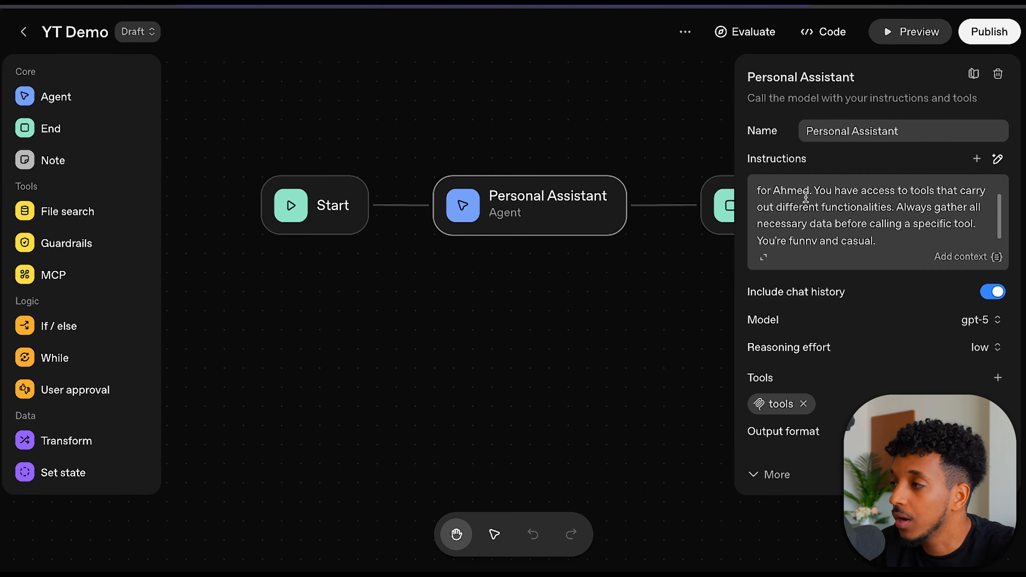
{"action": "scroll", "coordinate": [806, 198], "scroll_direction": "down", "scroll_amount": 1}
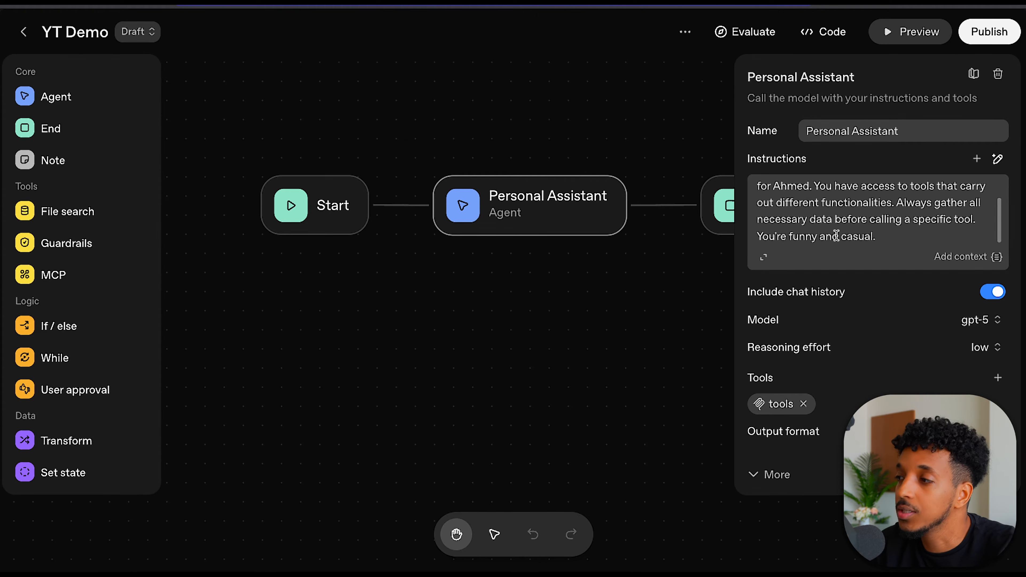
Browse the models available for the Personal Assistant agent, from the GPT-5 group down to GPT-4
{"action": "left_click", "coordinate": [978, 326]}
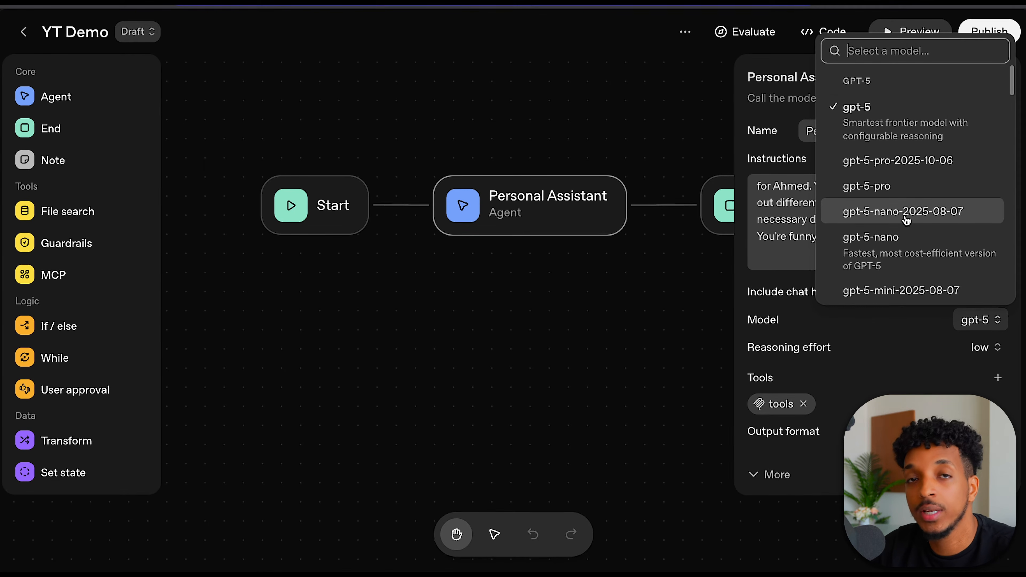
{"action": "scroll", "coordinate": [904, 214], "scroll_direction": "down", "scroll_amount": 5}
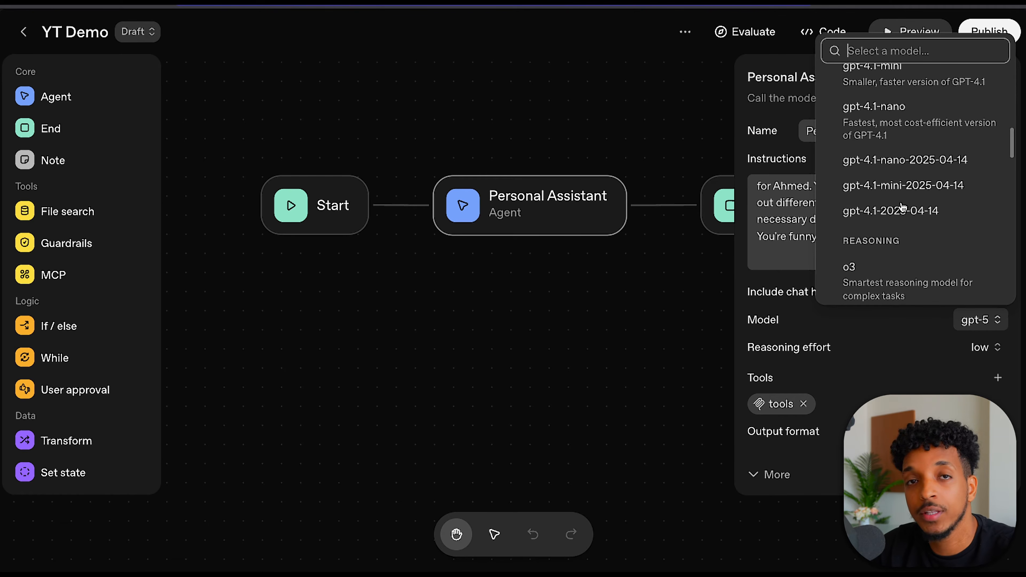
{"action": "scroll", "coordinate": [902, 207], "scroll_direction": "down", "scroll_amount": 10}
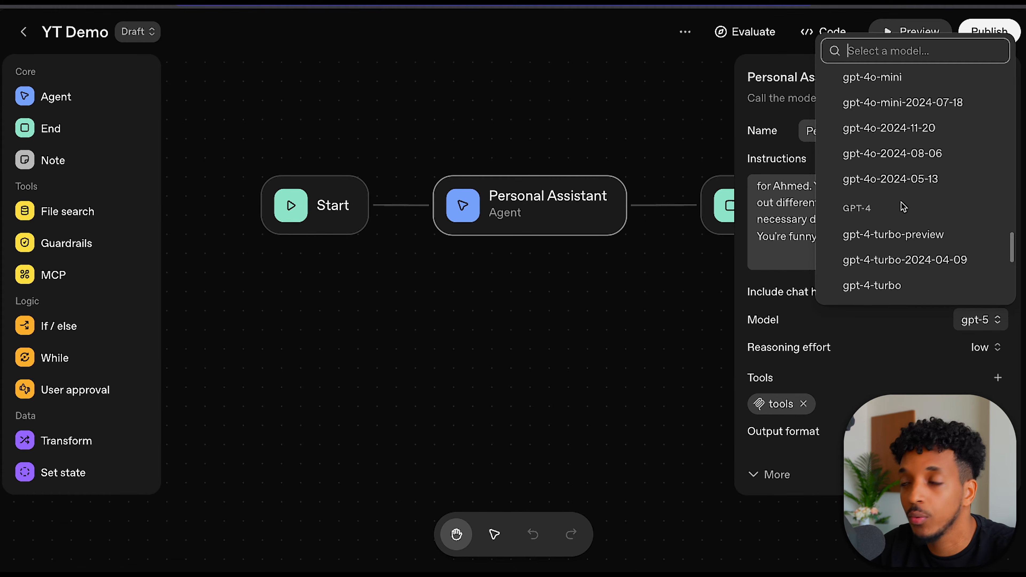
{"action": "left_click", "coordinate": [883, 327]}
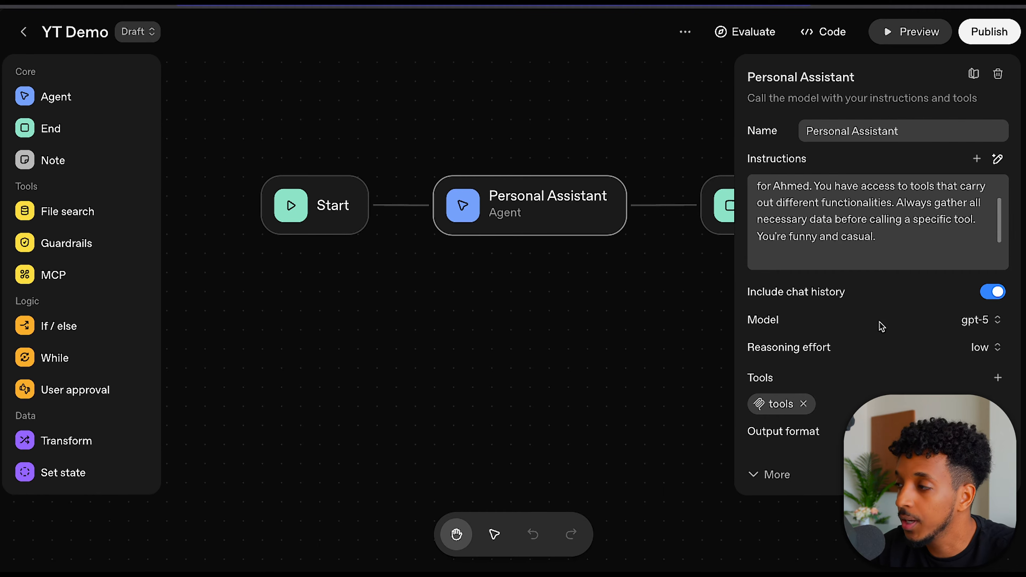
Check the reasoning effort options and the tool types available for the Personal Assistant agent
{"action": "left_click", "coordinate": [986, 354]}
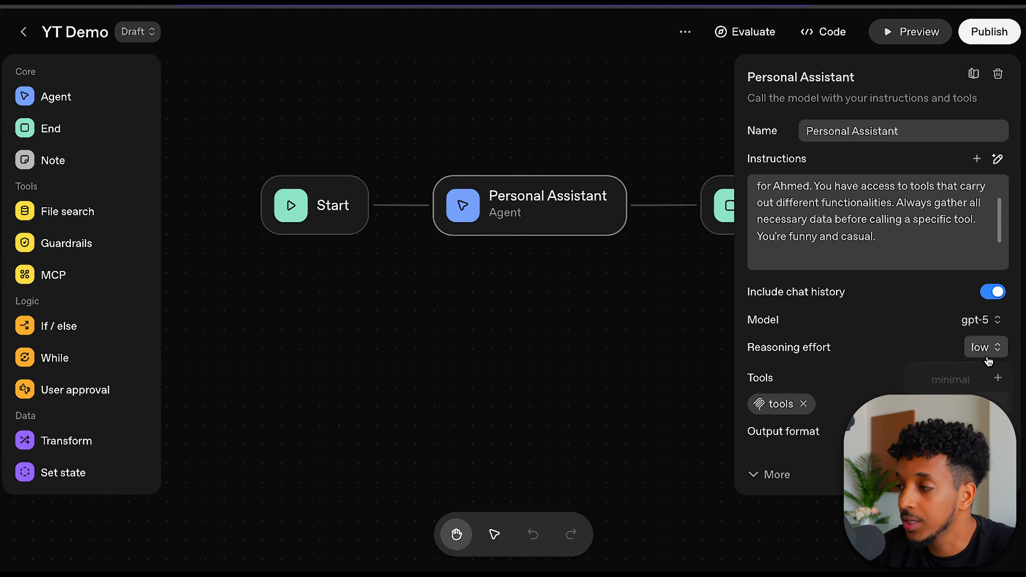
{"action": "left_click", "coordinate": [914, 336]}
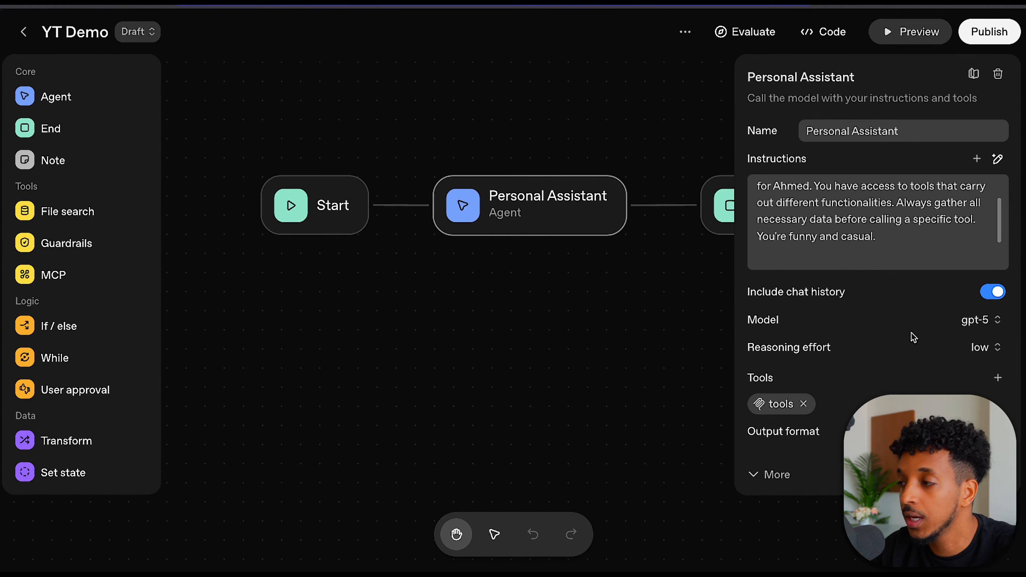
{"action": "left_click", "coordinate": [998, 378]}
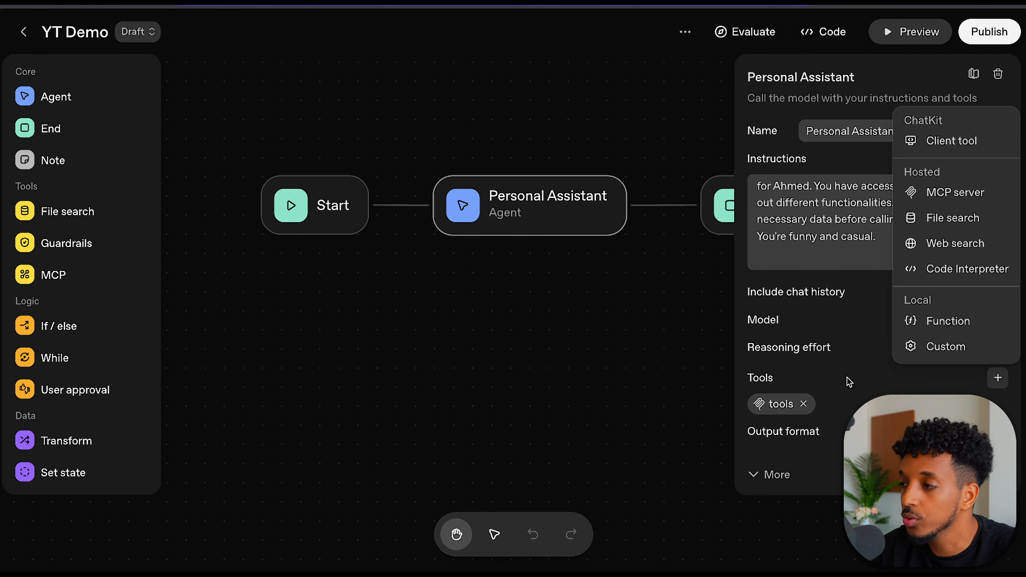
Review the MCP servers available to the agent, including Gmail's connection form, and open the form for a custom server
{"action": "left_click", "coordinate": [948, 197]}
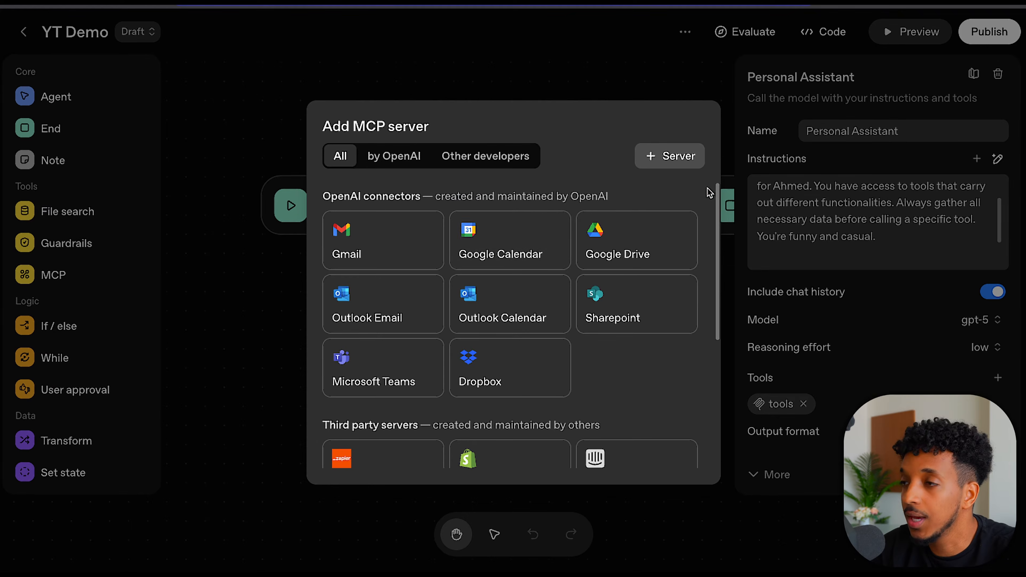
{"action": "scroll", "coordinate": [440, 246], "scroll_direction": "down", "scroll_amount": 1}
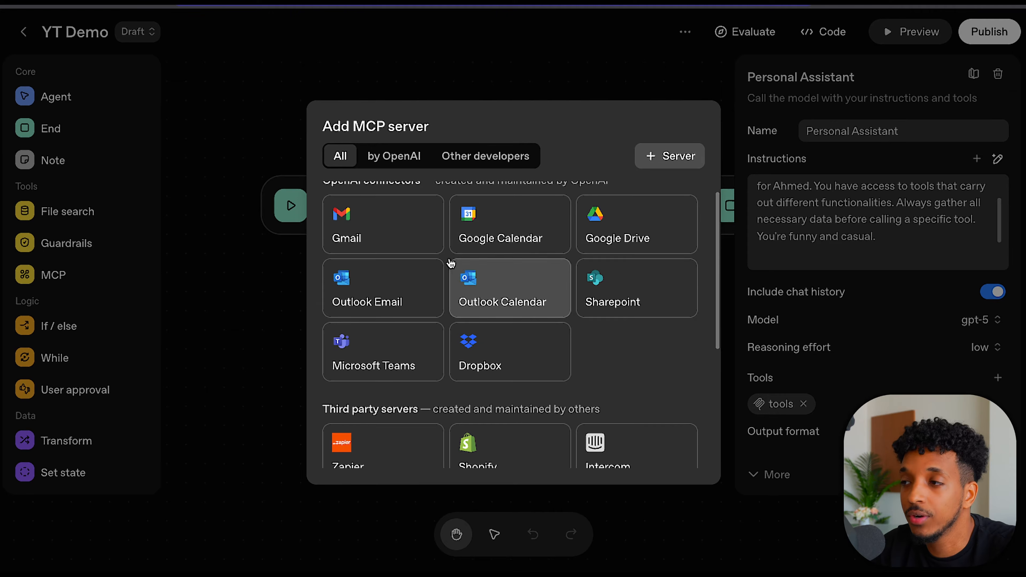
{"action": "scroll", "coordinate": [444, 258], "scroll_direction": "up", "scroll_amount": 1}
{"action": "left_click", "coordinate": [394, 257]}
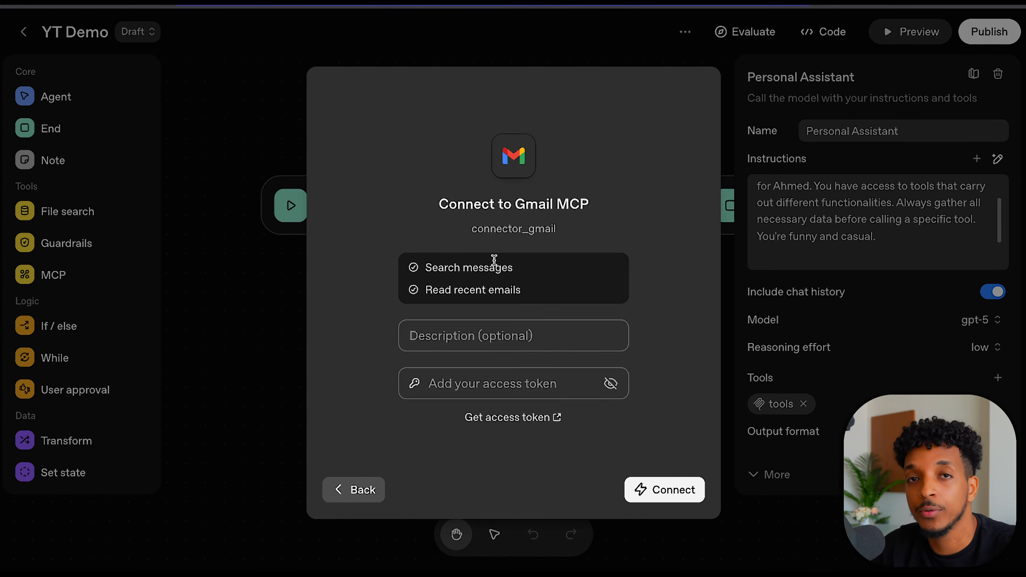
{"action": "left_click", "coordinate": [345, 489]}
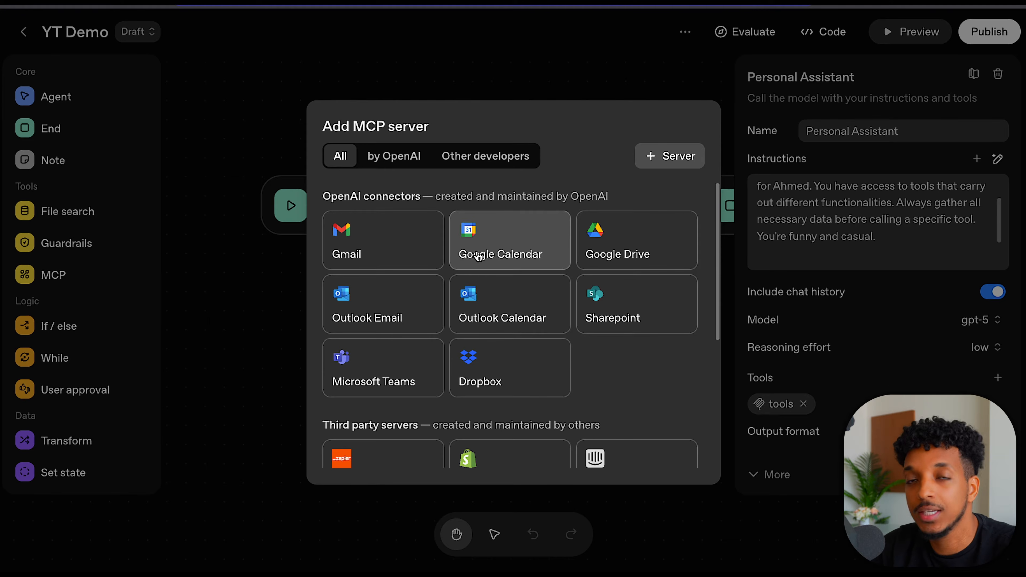
{"action": "scroll", "coordinate": [366, 245], "scroll_direction": "down", "scroll_amount": 5}
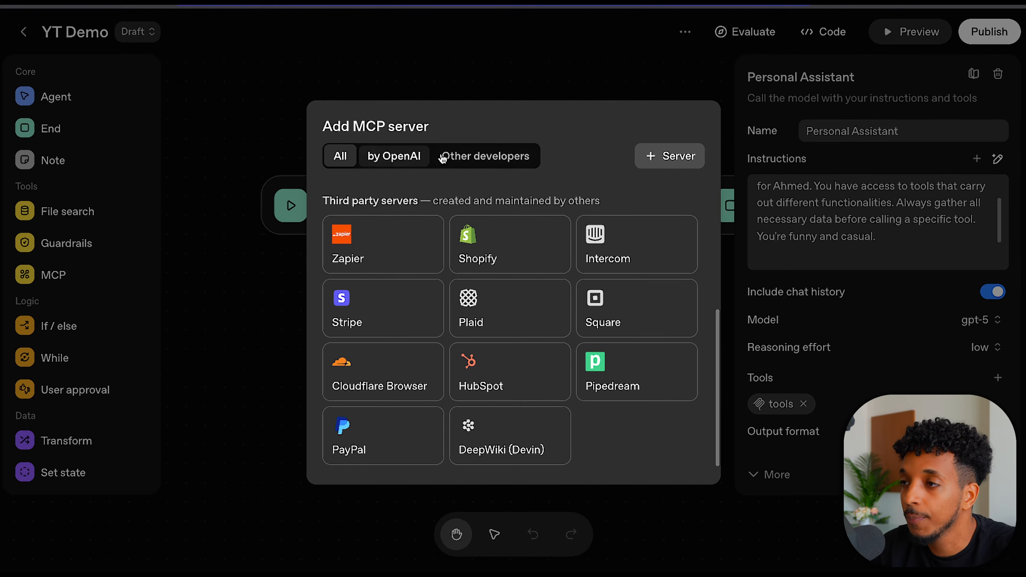
{"action": "left_click", "coordinate": [654, 159]}
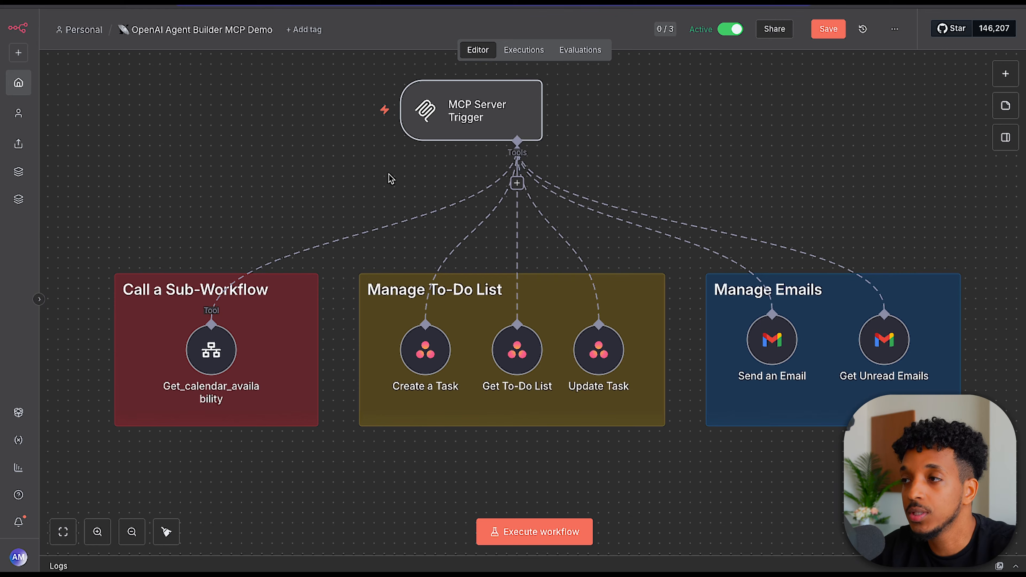
Switch to n8n and examine the OpenAI Agent Builder MCP Demo workflow and its Check_calendar_availability sub-workflow
{"action": "left_click", "coordinate": [499, 126]}
{"action": "left_click", "coordinate": [215, 198]}
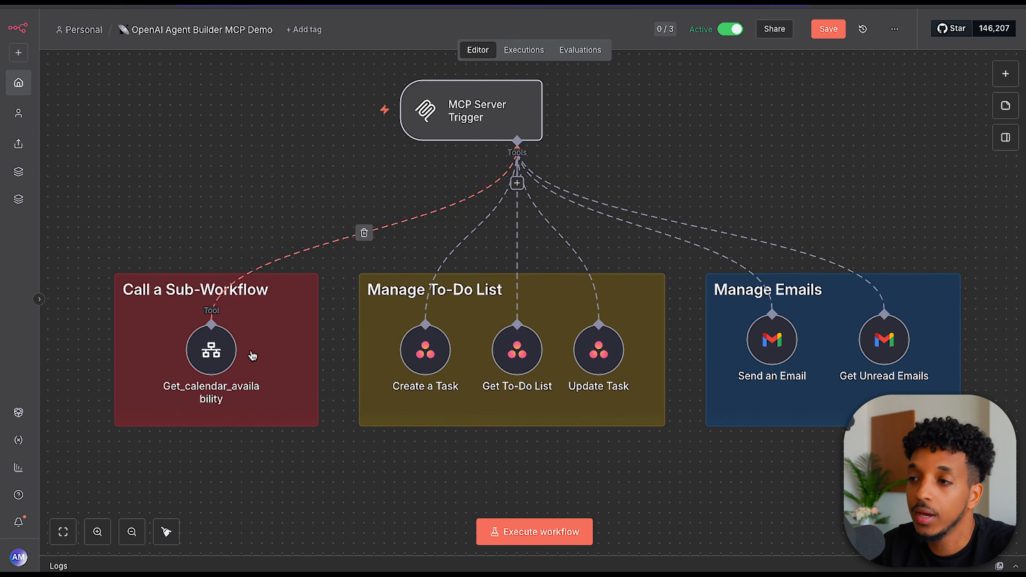
{"action": "scroll", "coordinate": [172, 368], "scroll_direction": "right", "scroll_amount": 1}
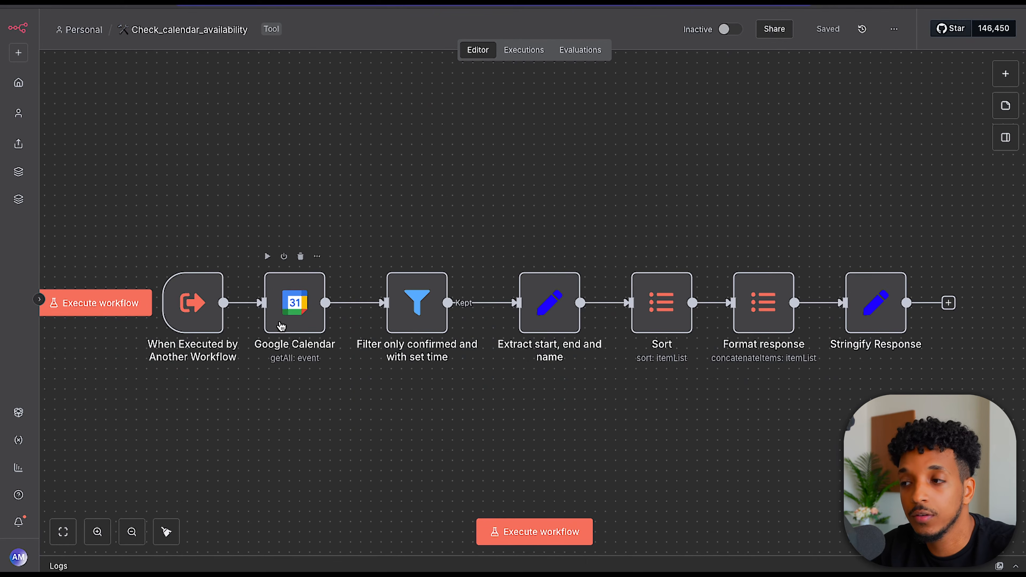
{"action": "left_click", "coordinate": [424, 306]}
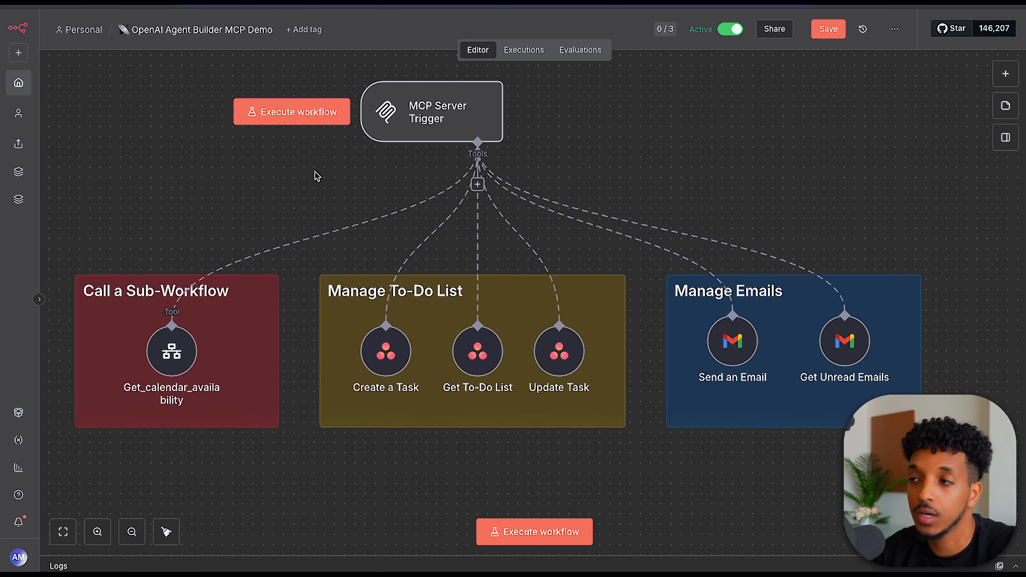
Open the MCP Server Trigger's parameters and review its path and authentication options
{"action": "double_click", "coordinate": [403, 140]}
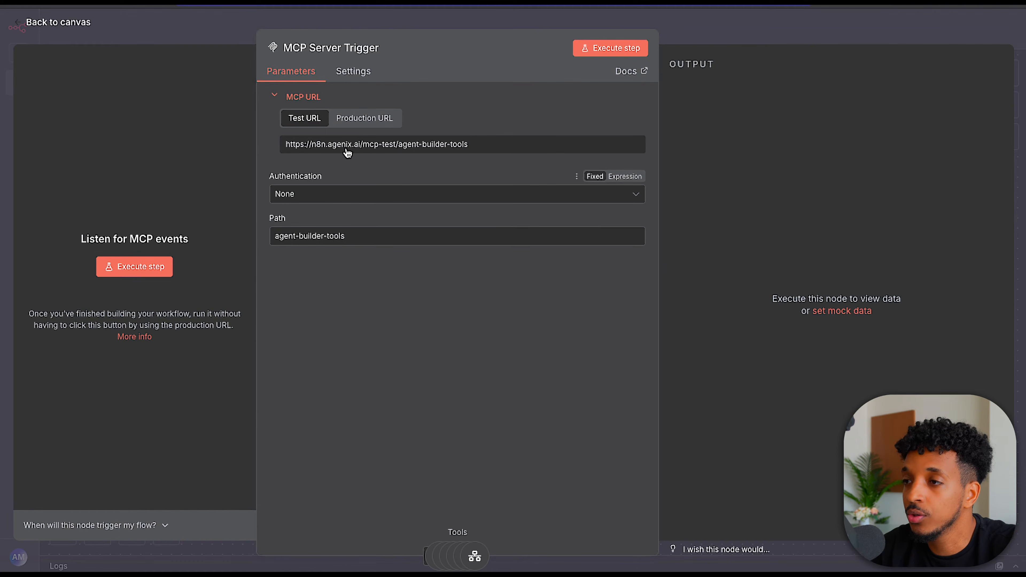
{"action": "double_click", "coordinate": [304, 236]}
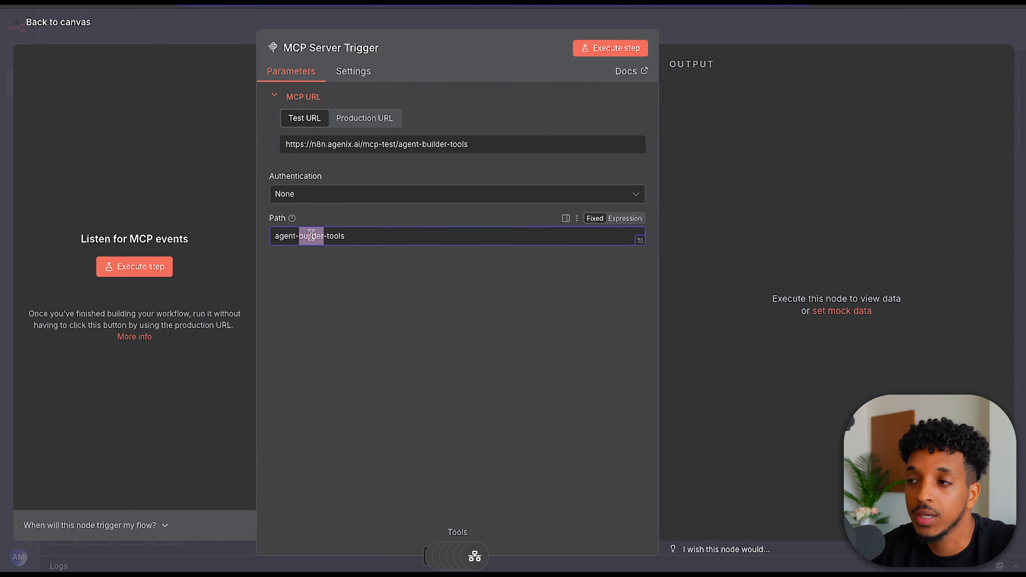
{"action": "left_click", "coordinate": [336, 197]}
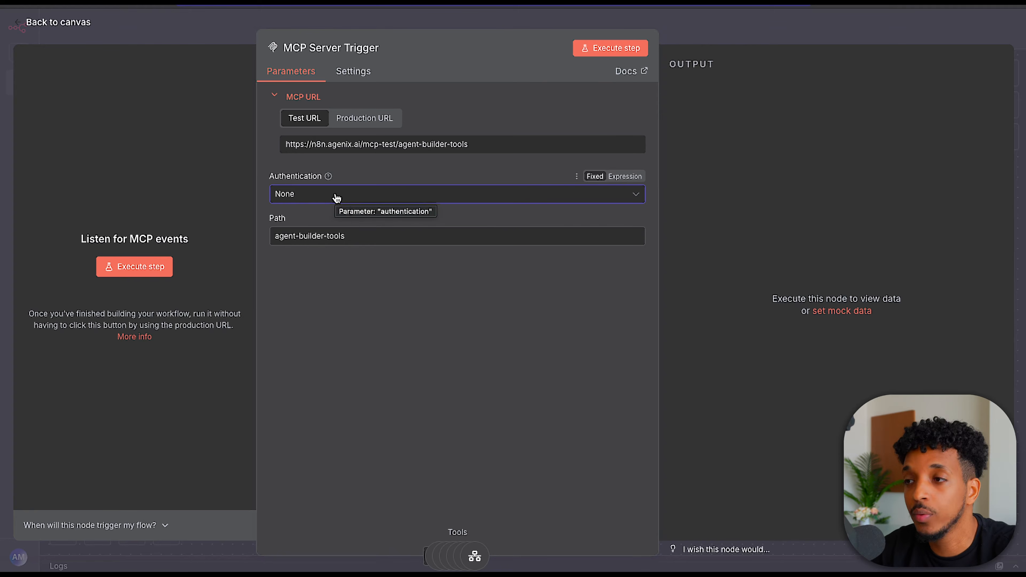
{"action": "left_click", "coordinate": [336, 197]}
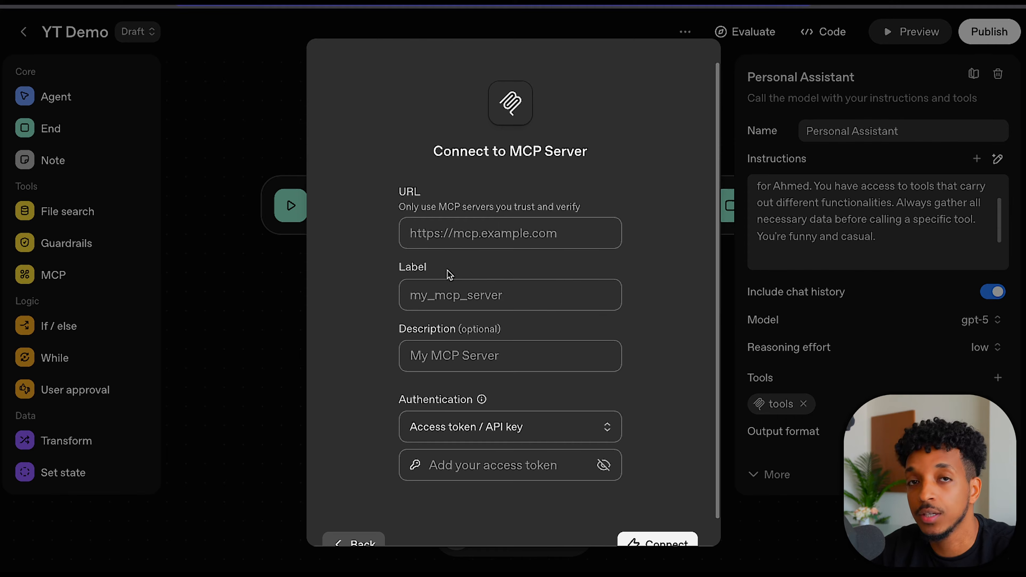
Switch to Agent Builder and set the custom MCP server's authentication to Custom headers
{"action": "scroll", "coordinate": [474, 267], "scroll_direction": "down", "scroll_amount": 1}
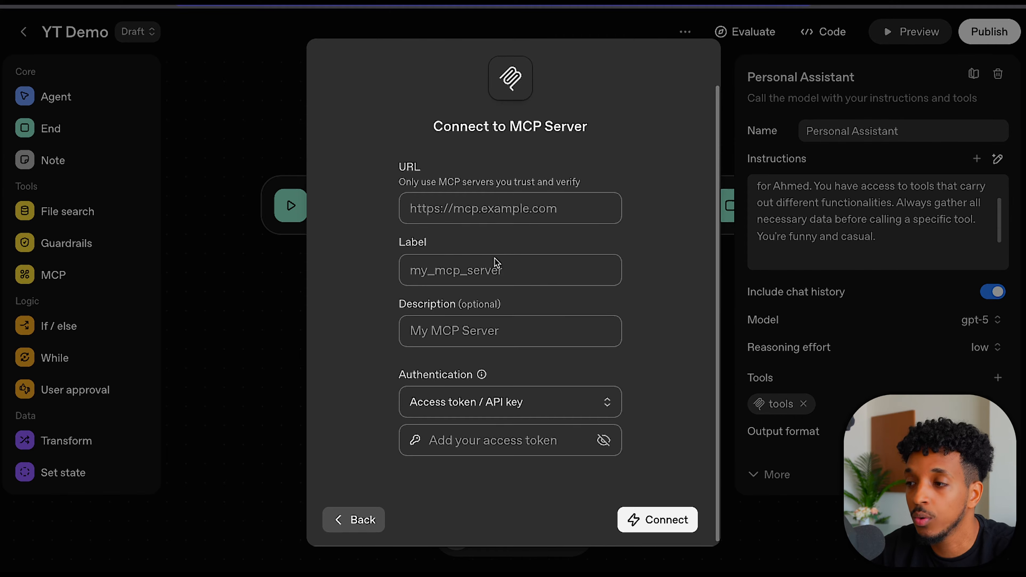
{"action": "left_click", "coordinate": [528, 397]}
{"action": "left_click", "coordinate": [459, 493]}
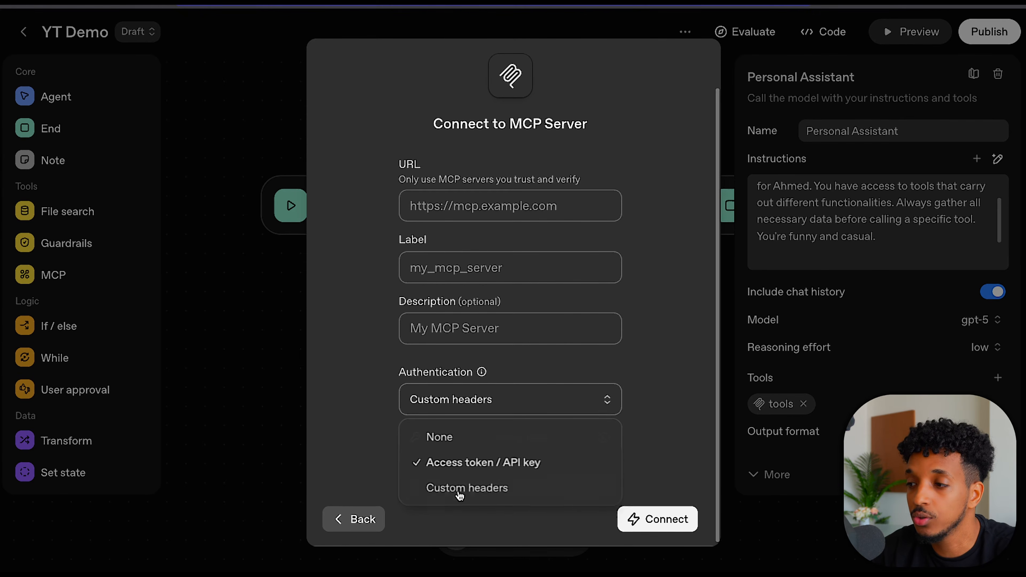
{"action": "left_click", "coordinate": [464, 432]}
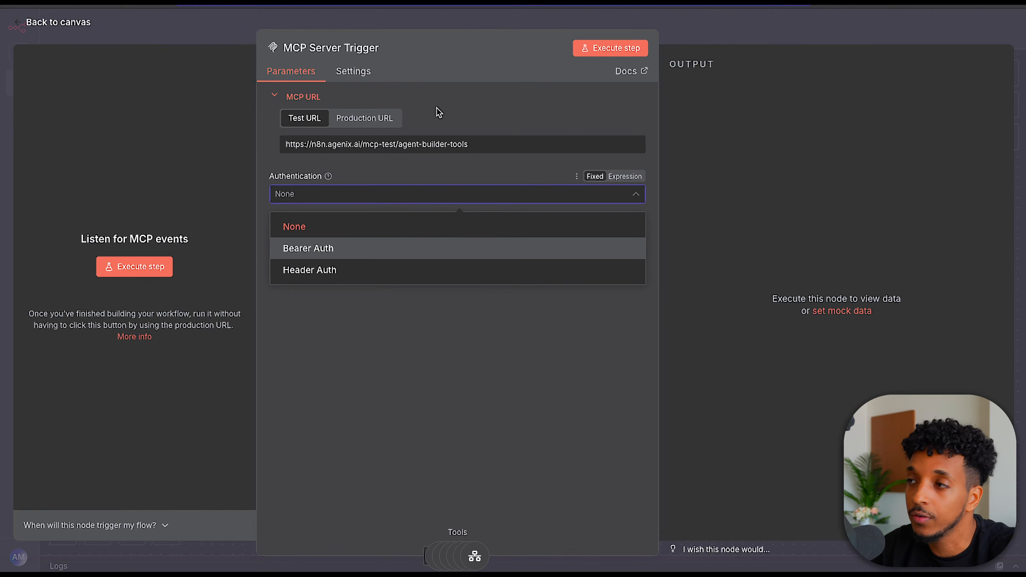
Copy the MCP Server Trigger's production URL from n8n and paste it as the URL in the Connect to MCP Server form
{"action": "left_click", "coordinate": [451, 221]}
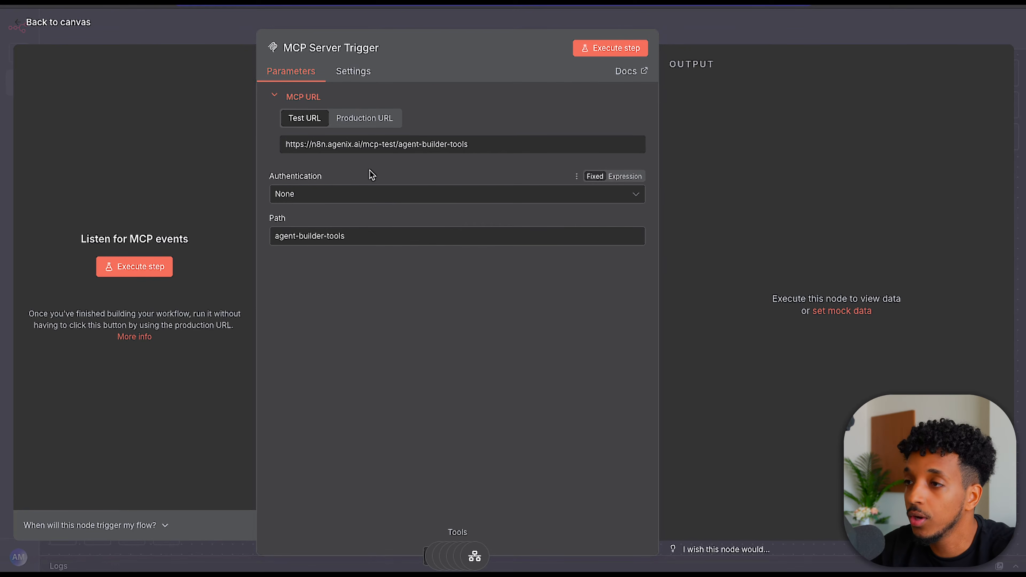
{"action": "left_click", "coordinate": [364, 118]}
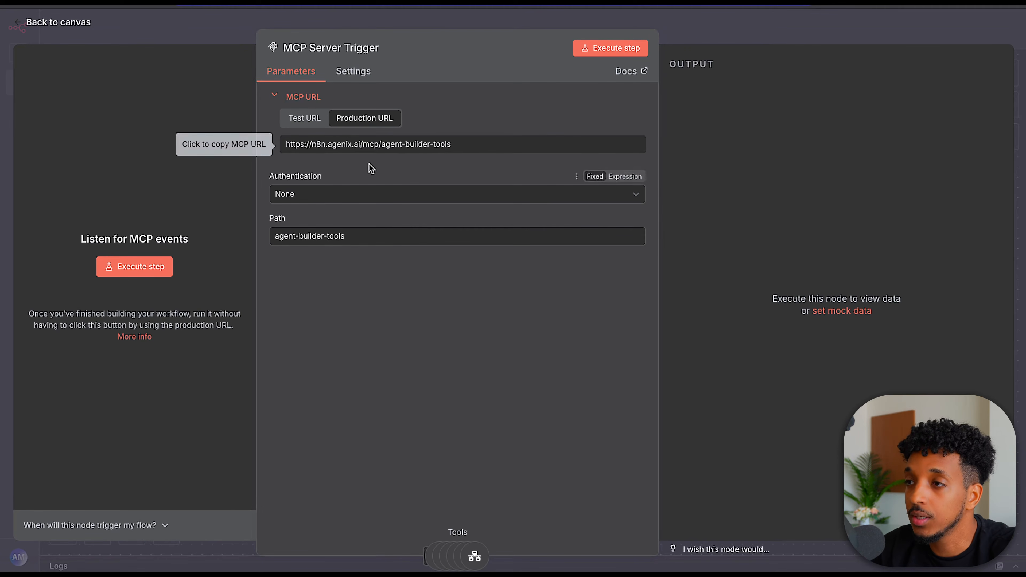
{"action": "left_click", "coordinate": [343, 149]}
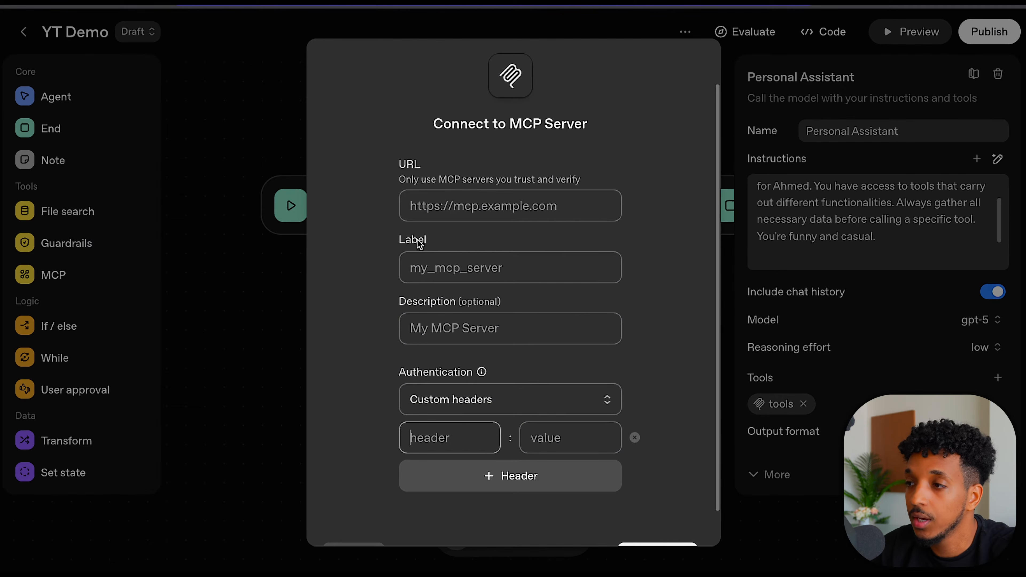
{"action": "left_click", "coordinate": [432, 208]}
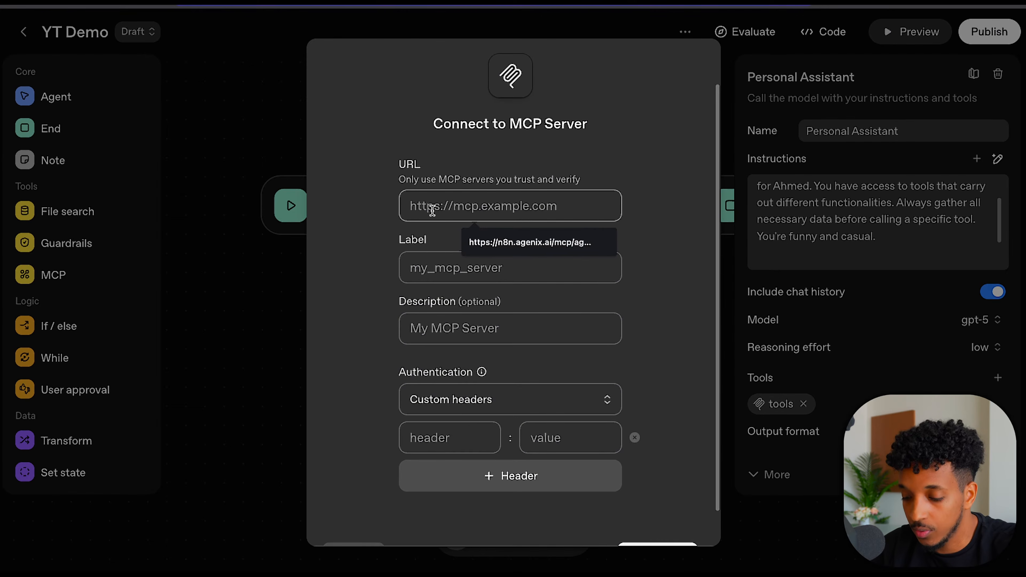
{"action": "key", "text": "ctrl+v"}
Look over the label, description and header fields of the custom server, and leave the form without connecting
{"action": "left_click", "coordinate": [572, 255]}
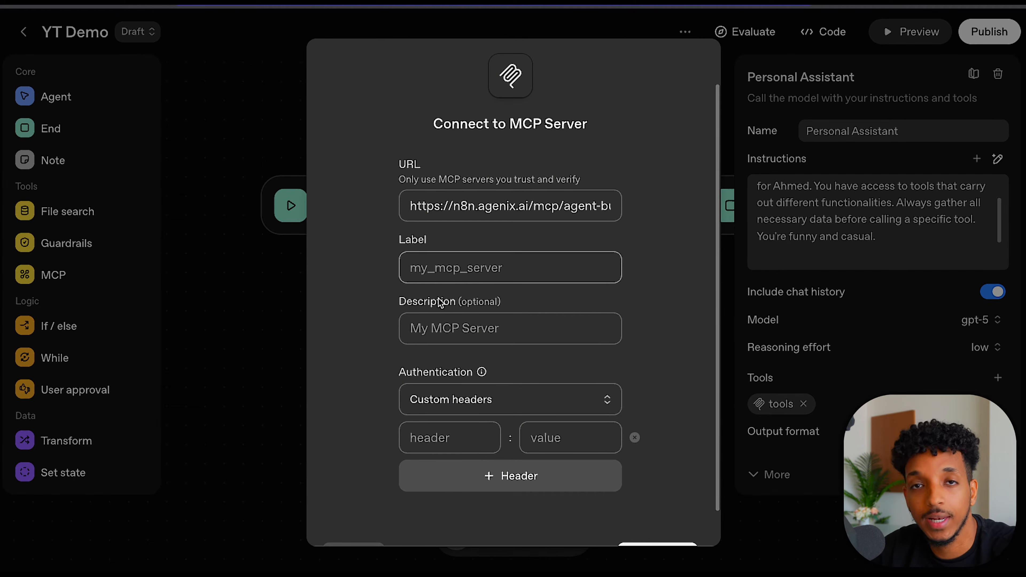
{"action": "left_click", "coordinate": [431, 325]}
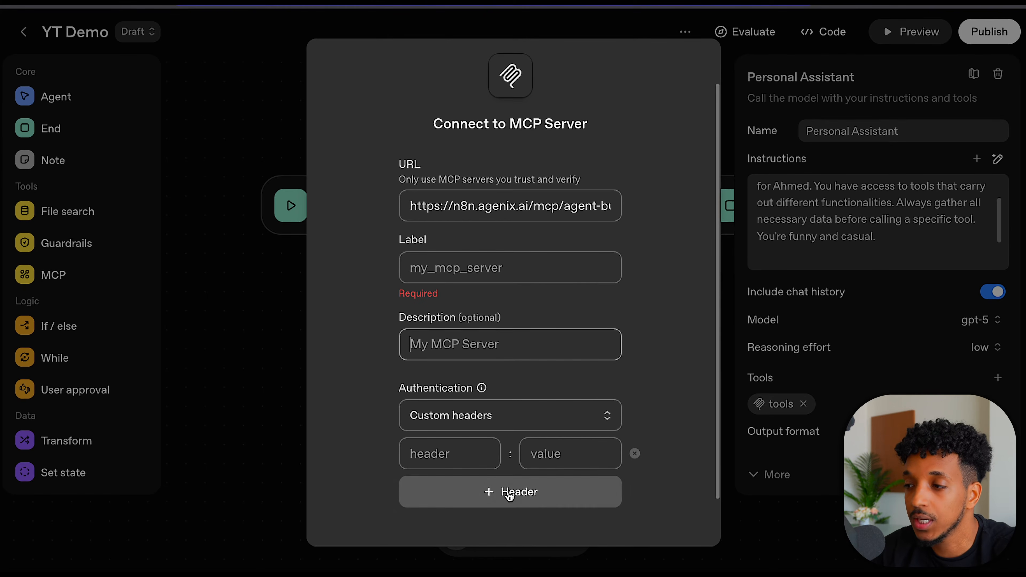
{"action": "scroll", "coordinate": [531, 312], "scroll_direction": "down", "scroll_amount": 2}
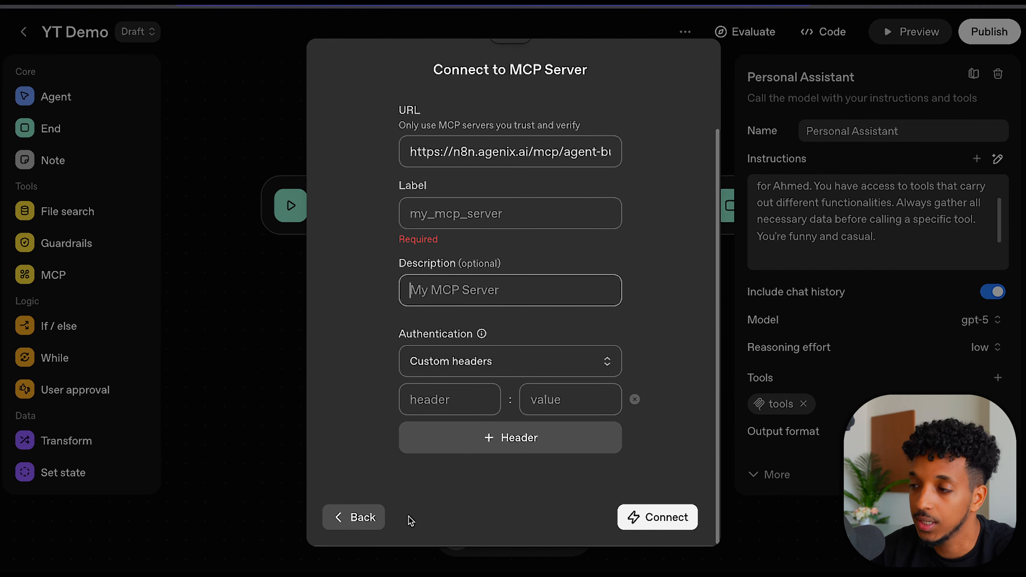
{"action": "left_click", "coordinate": [355, 518]}
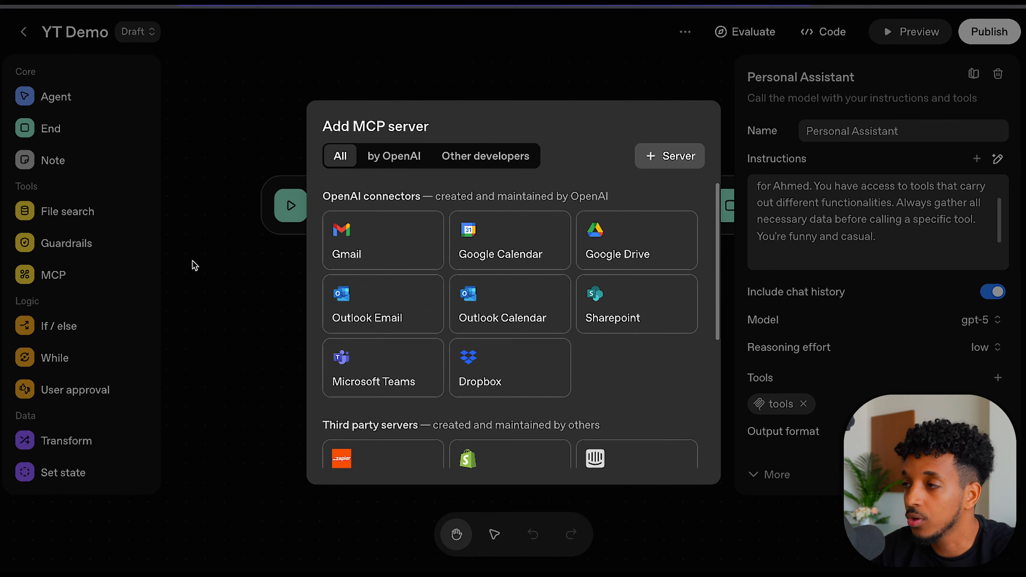
{"action": "left_click", "coordinate": [195, 265]}
Open the agent's existing MCP server named tools and review its approval options for tool calls
{"action": "left_click", "coordinate": [775, 404]}
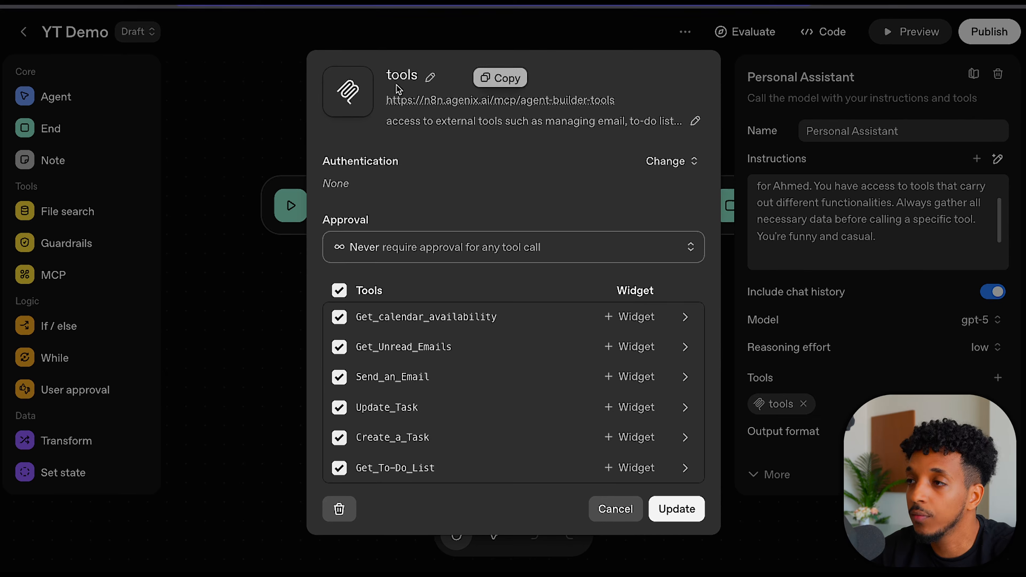
{"action": "left_click", "coordinate": [426, 246]}
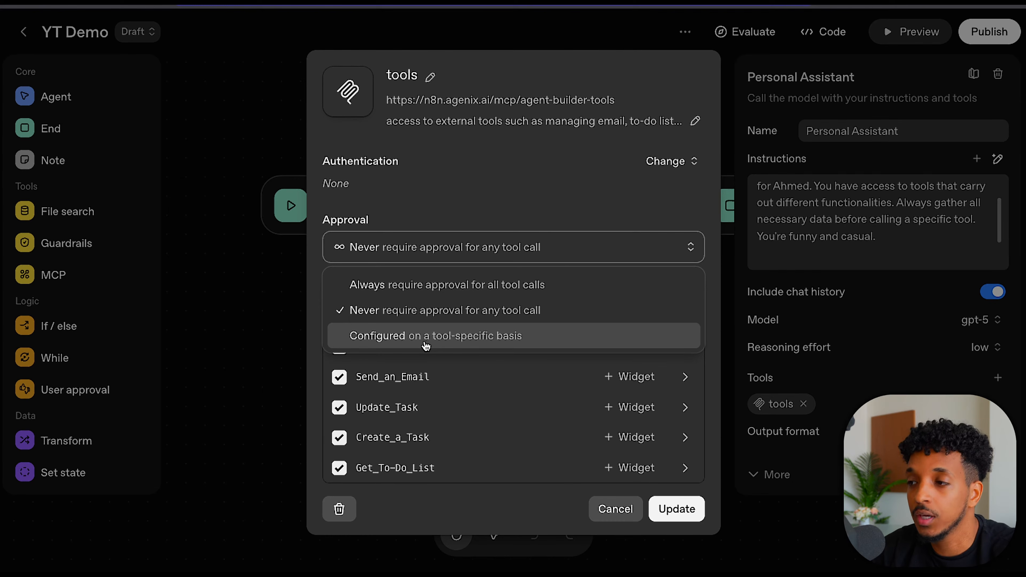
{"action": "left_click", "coordinate": [470, 198]}
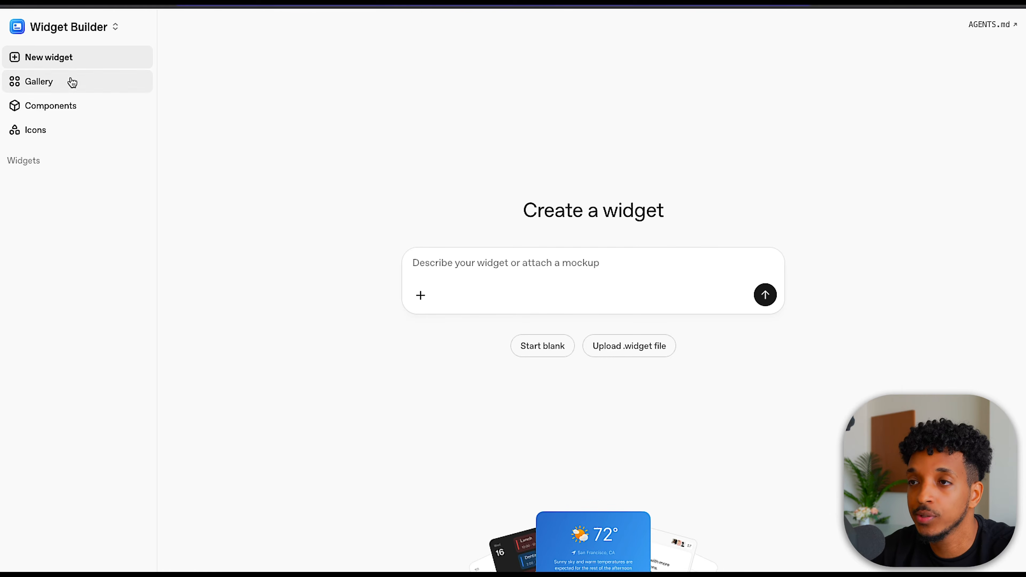
View the gallery in Widget Builder, and return to Agent Builder to dismiss the Add widget dialog
{"action": "left_click", "coordinate": [72, 82]}
{"action": "left_click", "coordinate": [223, 247]}
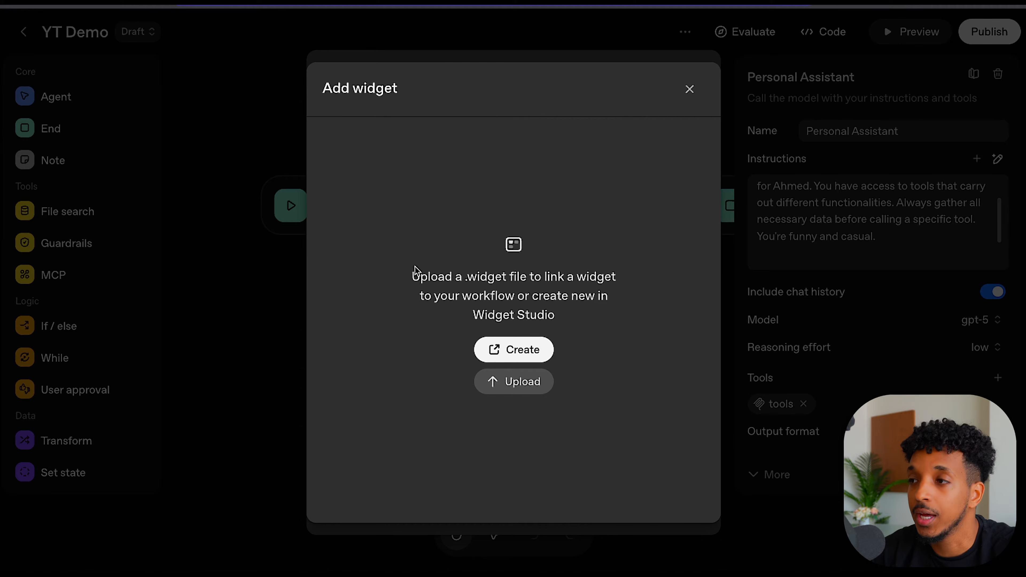
{"action": "left_click", "coordinate": [686, 88]}
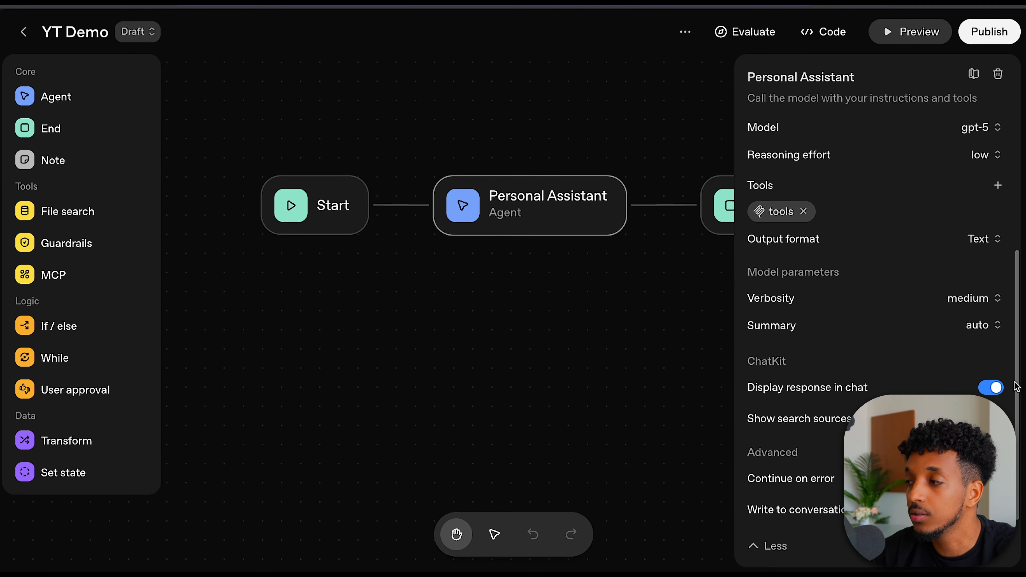
{"action": "mouse_move", "coordinate": [808, 423]}
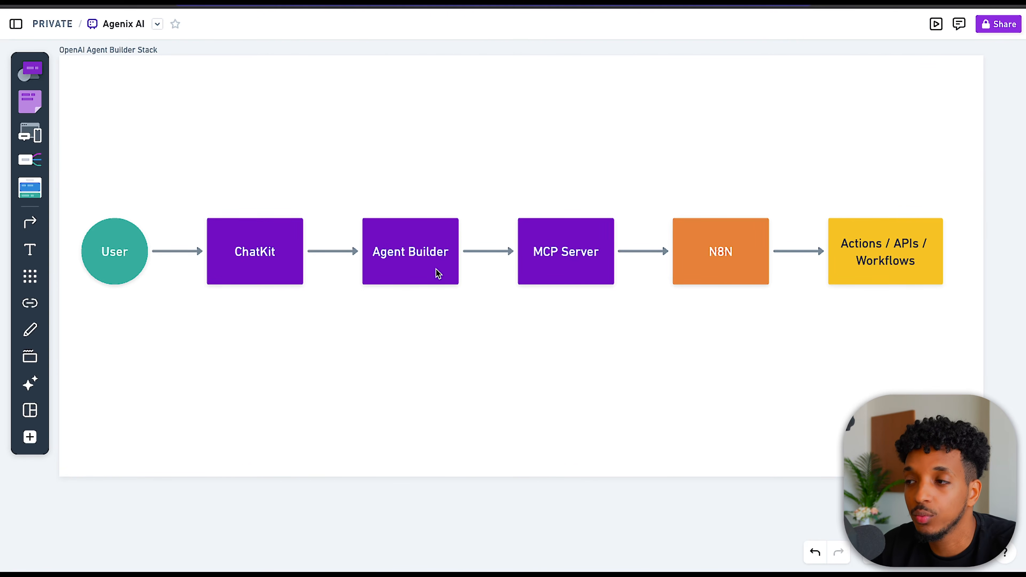
Switch to the OpenAI Agent Builder Stack diagram and examine the Agent Builder block's place in the flow
{"action": "left_click", "coordinate": [433, 278]}
{"action": "left_click", "coordinate": [519, 306]}
{"action": "left_click", "coordinate": [397, 273]}
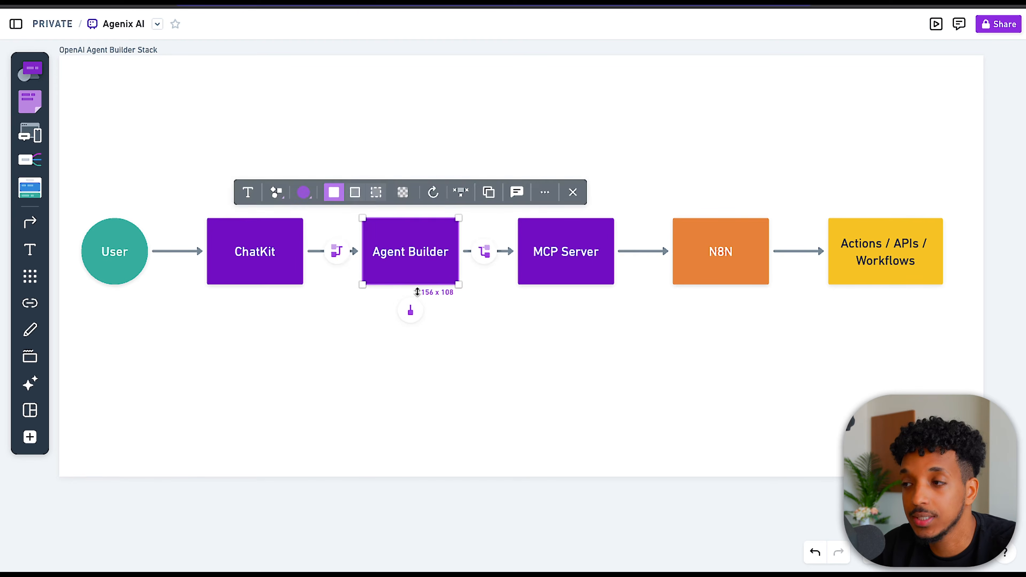
{"action": "left_click", "coordinate": [540, 323]}
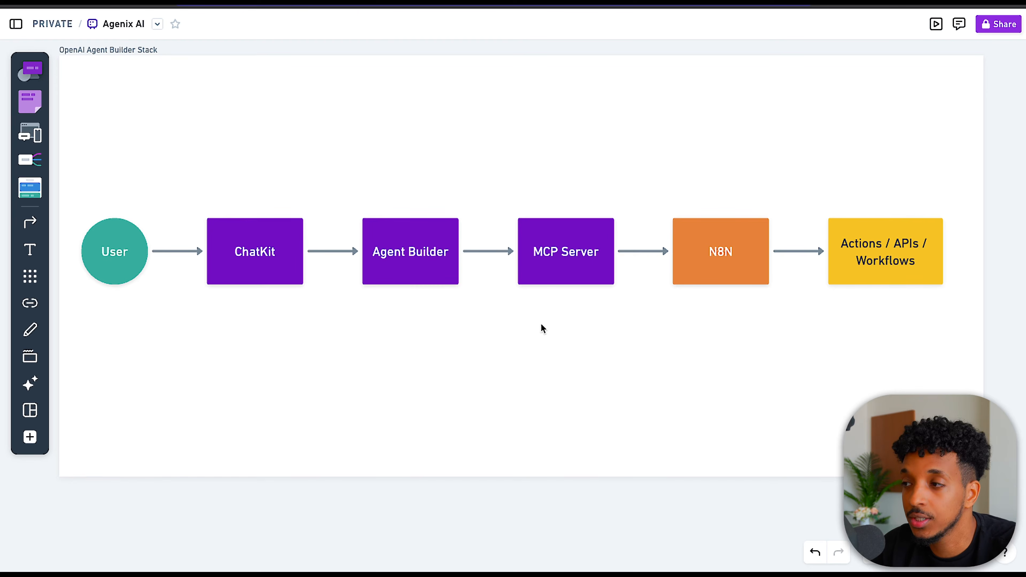
Examine the MCP Server and N8N blocks and how they lead to actions and workflows in the stack diagram
{"action": "left_click", "coordinate": [552, 280]}
{"action": "left_click", "coordinate": [713, 273]}
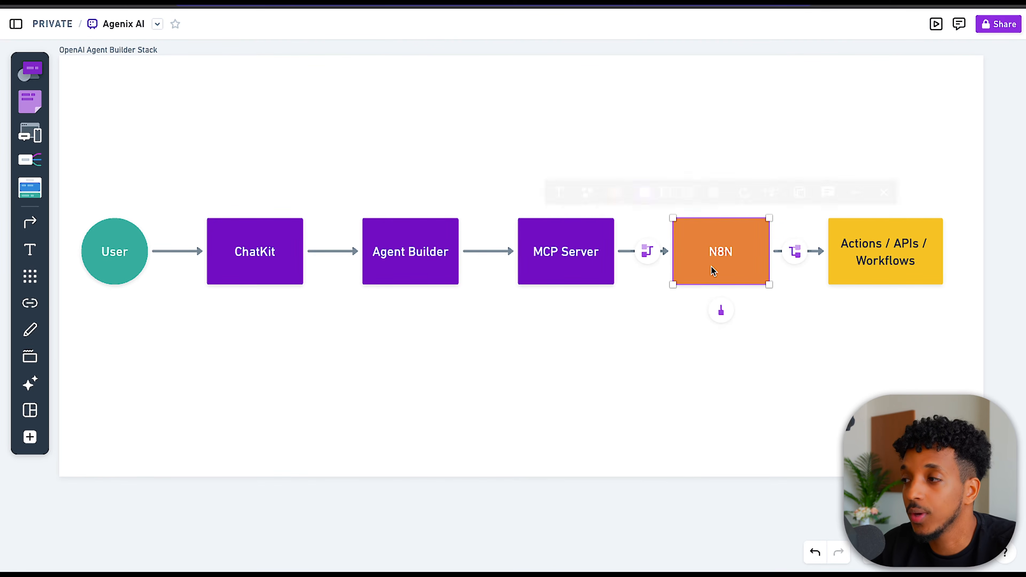
{"action": "left_click", "coordinate": [807, 298]}
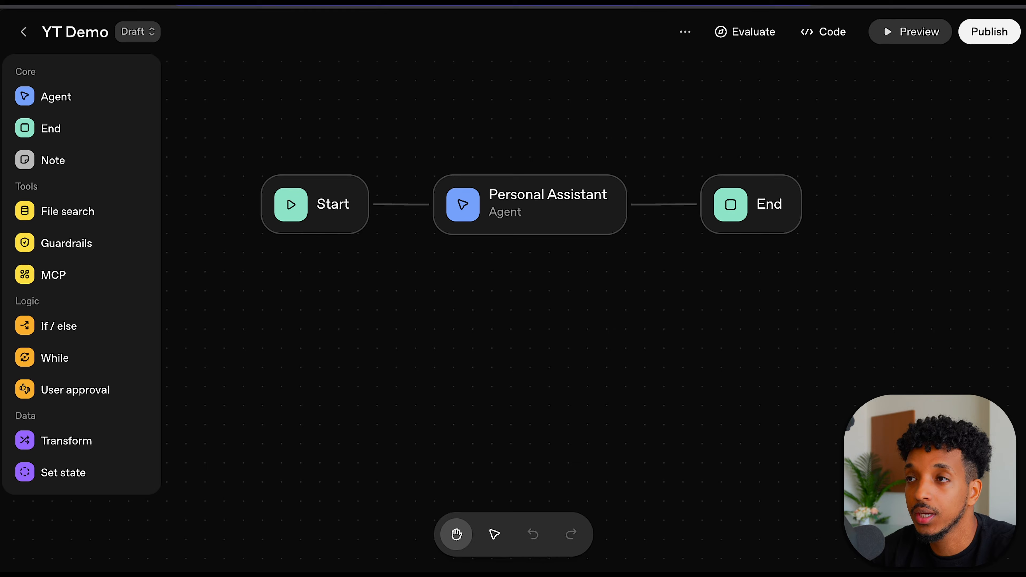
Switch to Agent Builder, add an unconnected Guardrails node below the Start and Personal Assistant nodes, and open its settings
{"action": "left_click_drag", "start_coordinate": [65, 243], "coordinate": [364, 325]}
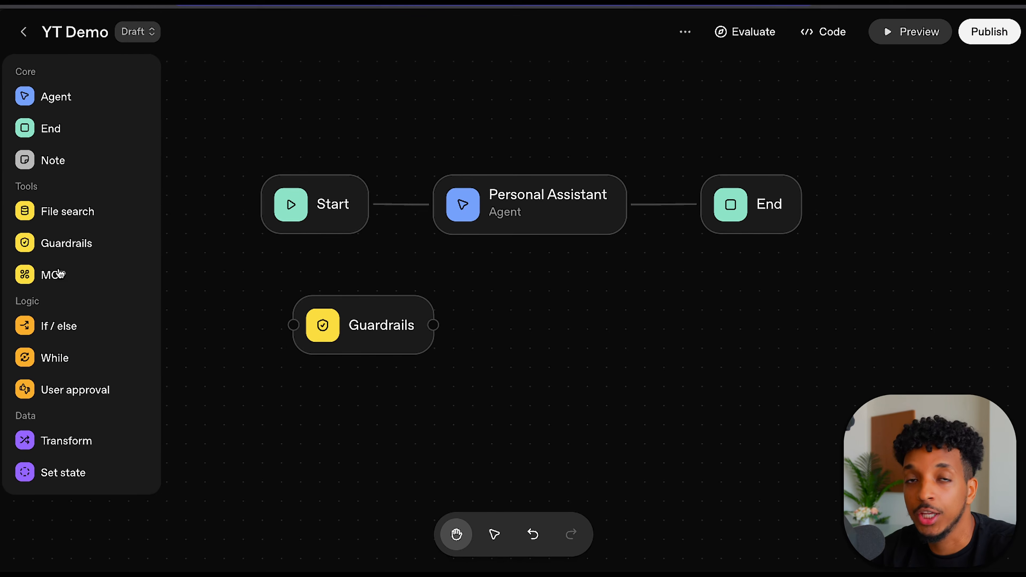
{"action": "left_click", "coordinate": [388, 336]}
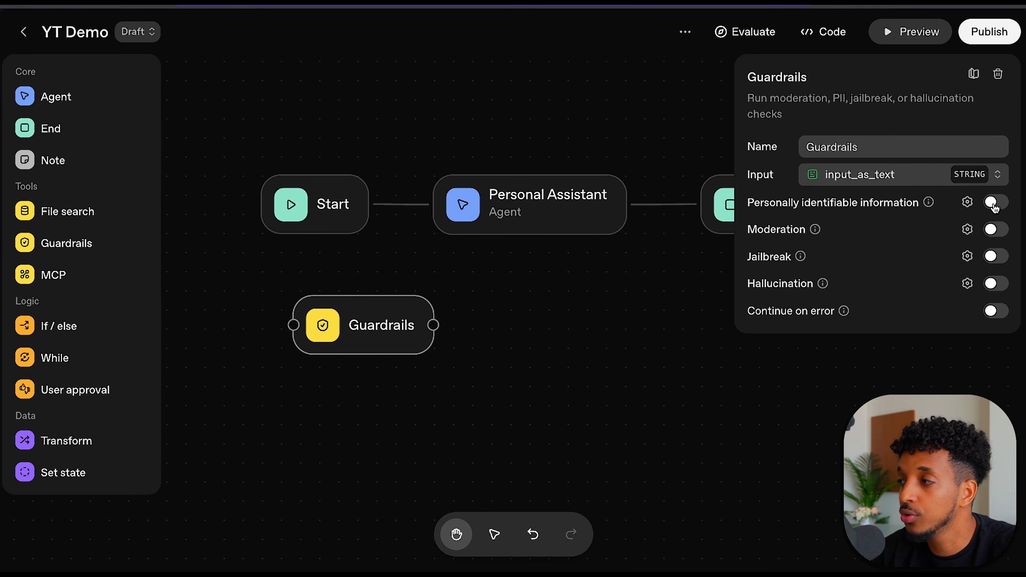
Review the entity types offered by the personally identifiable information guardrail, and leave its dialog without adding any
{"action": "left_click", "coordinate": [968, 202]}
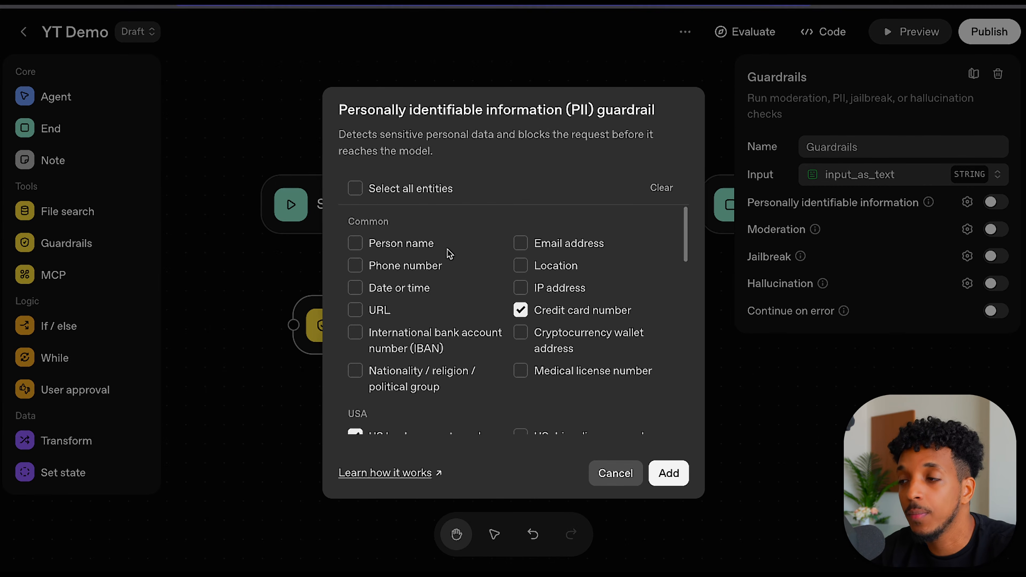
{"action": "scroll", "coordinate": [449, 254], "scroll_direction": "down", "scroll_amount": 10}
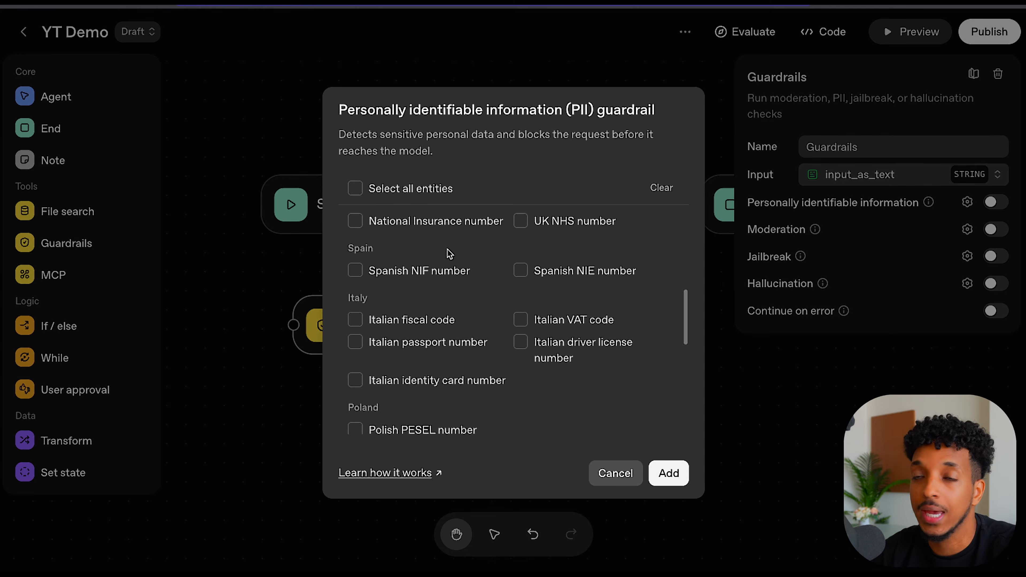
{"action": "left_click", "coordinate": [924, 261]}
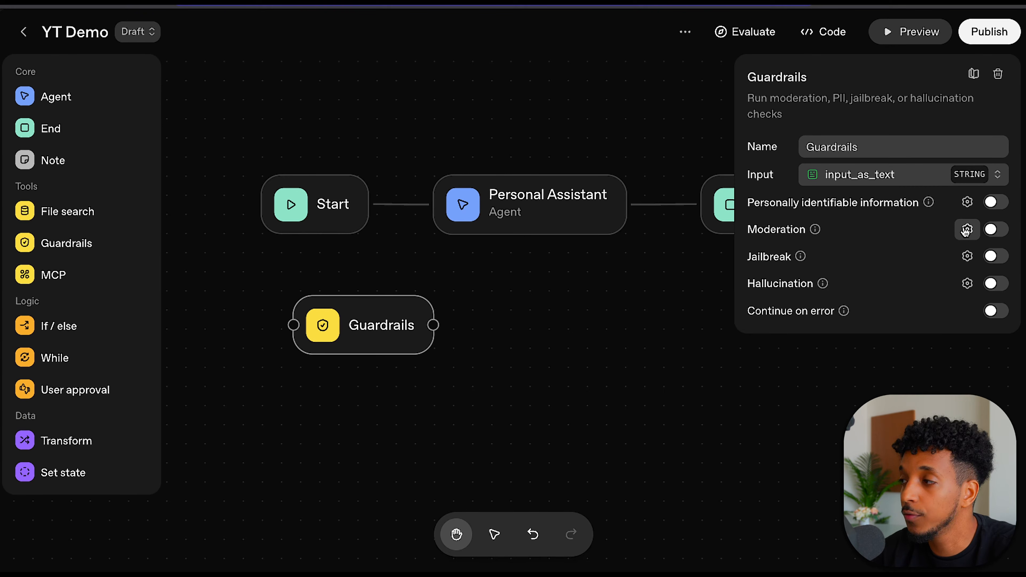